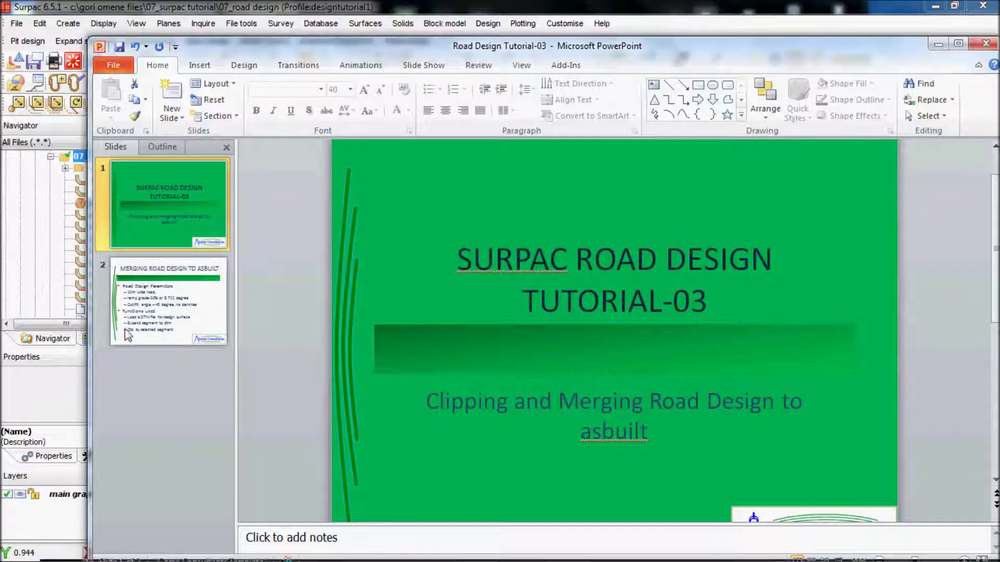
Display slide 2, 'Merging Road Design to Asbuilt', with its road design parameters and functions
click(171, 321)
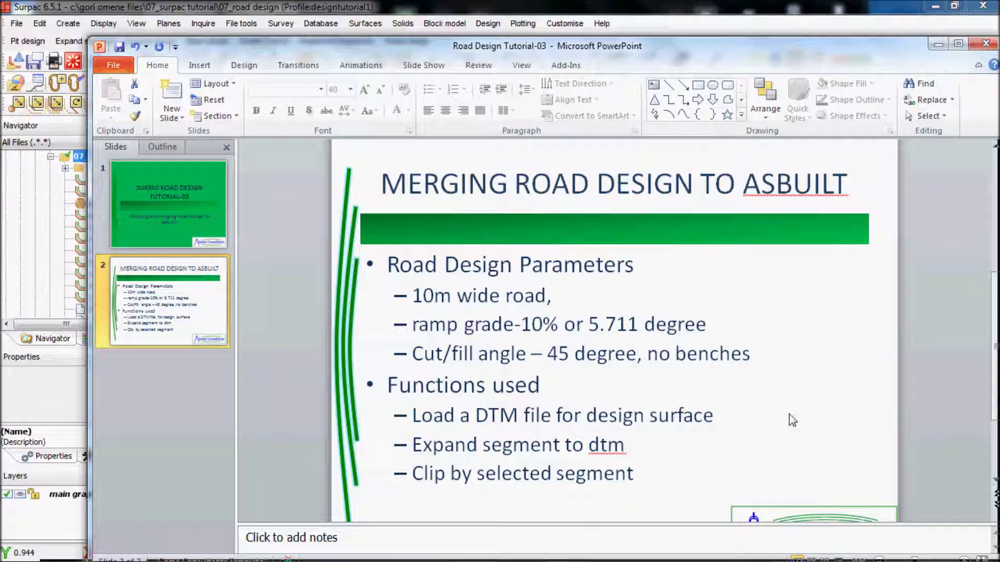
scroll(744, 420, down, 1)
mouse_move(688, 559)
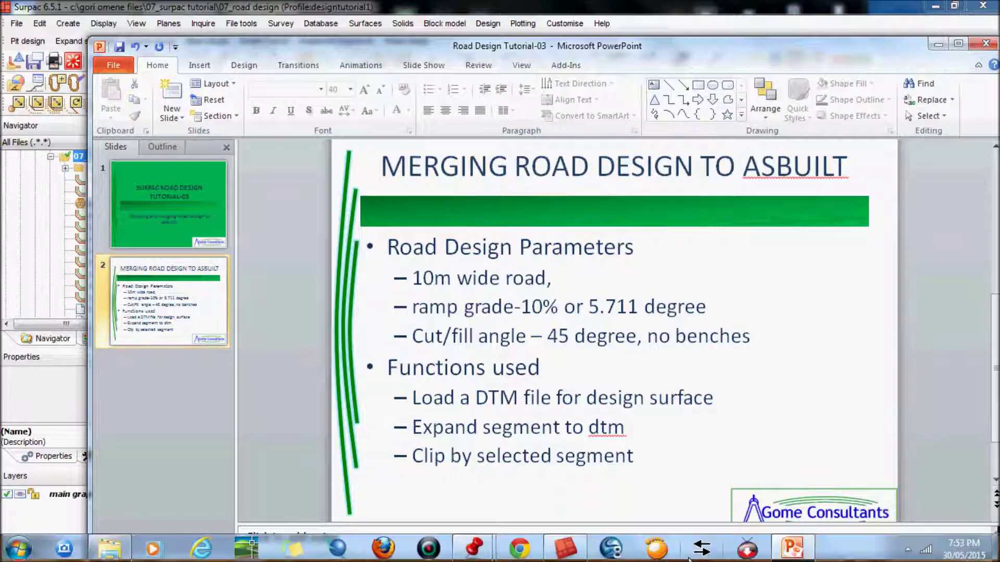
Bring Surpac forward, load rdctl.str into the graphics window and orbit the view
click(572, 550)
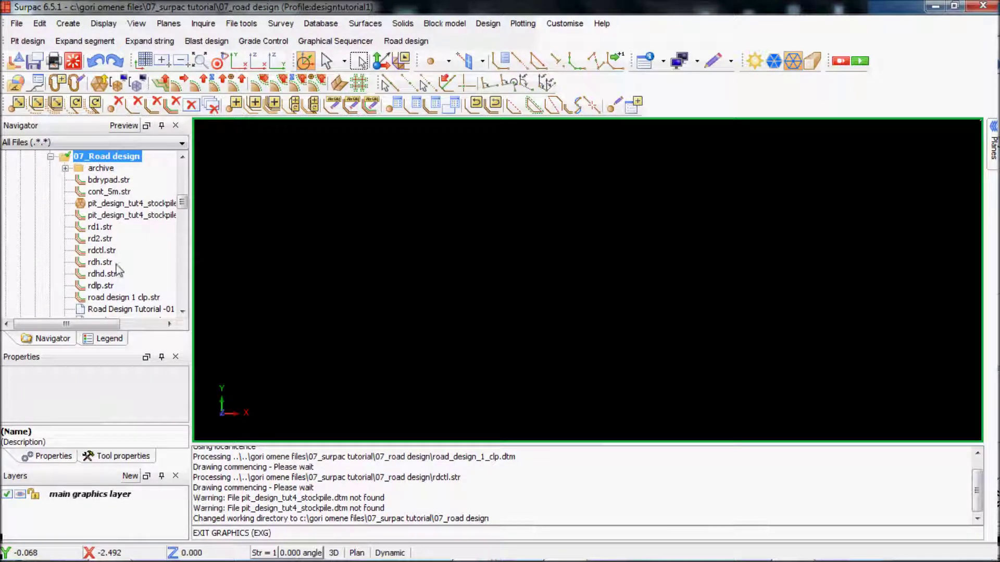
click(102, 251)
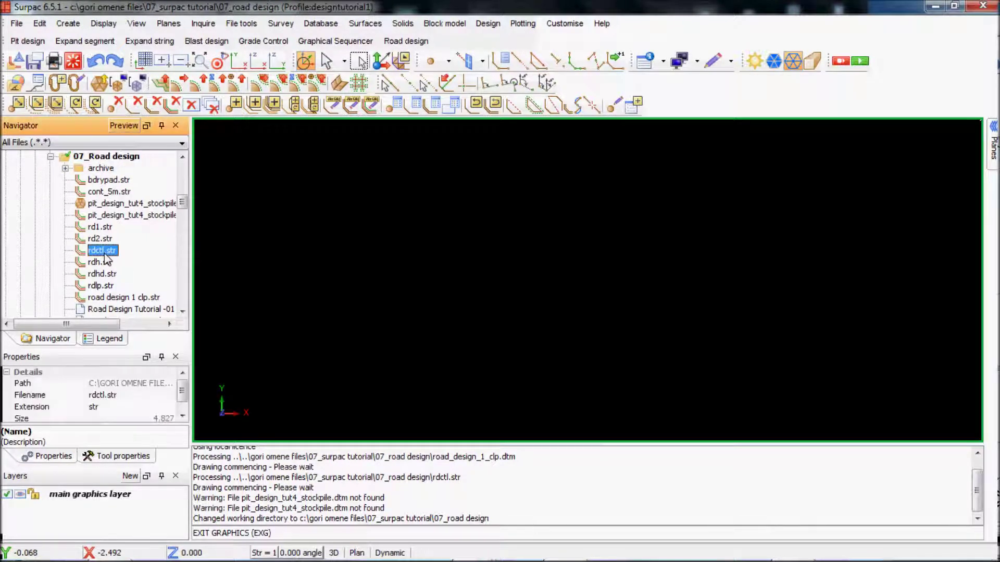
drag(102, 251, 497, 253)
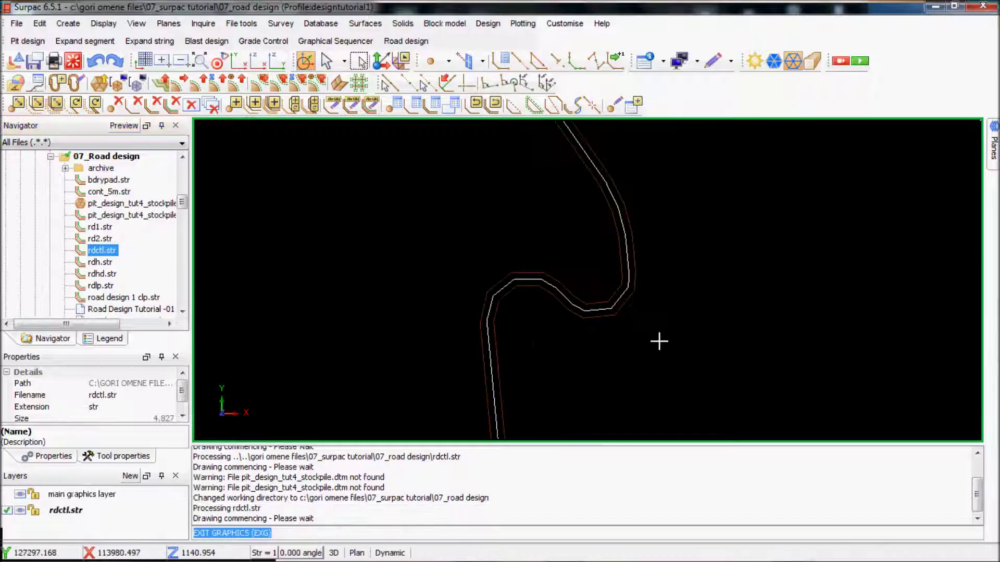
middle_drag(635, 332, 583, 292)
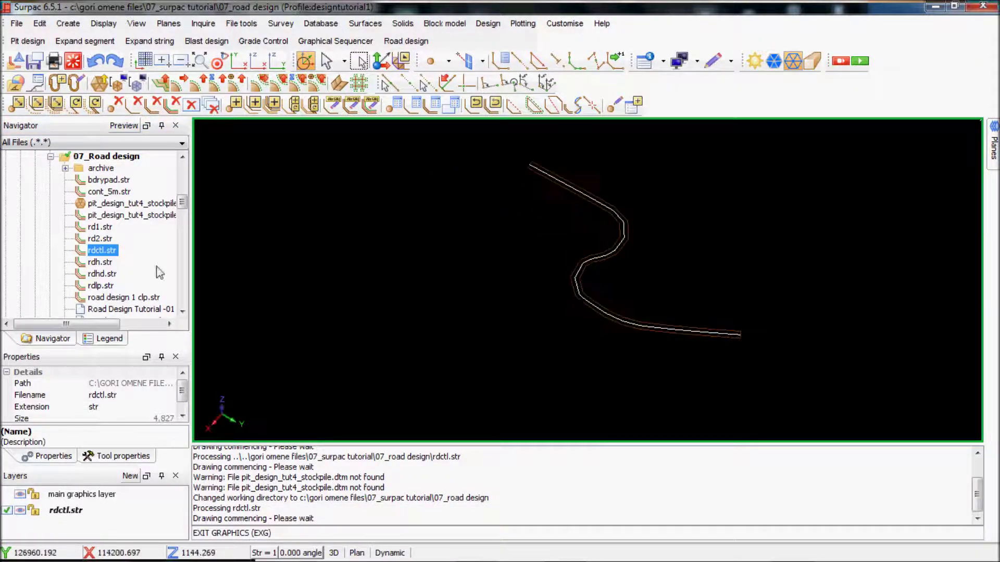
scroll(156, 253, down, 2)
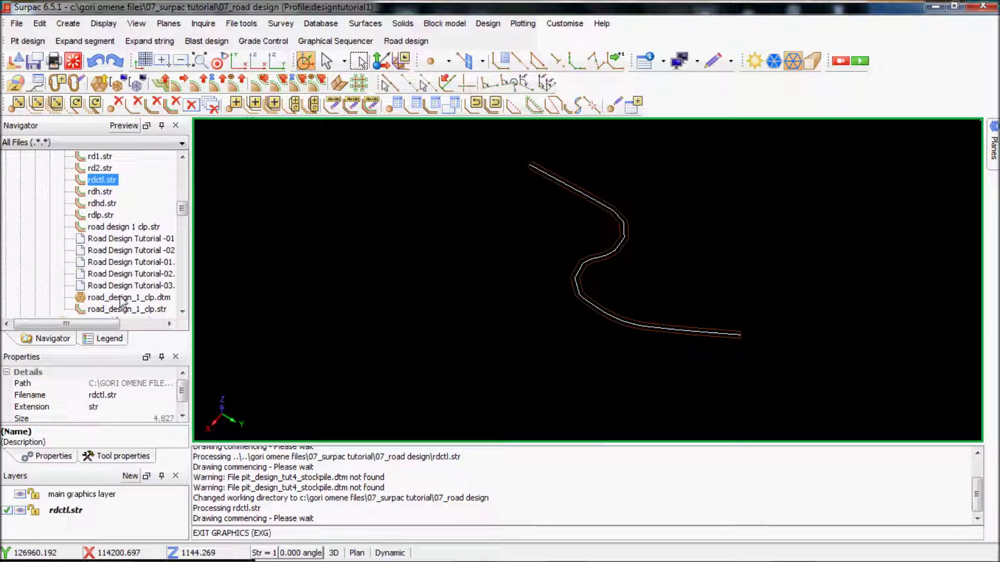
Add road_design_1_clp.dtm over the road string and orbit through several oblique views of the pit
drag(121, 300, 501, 284)
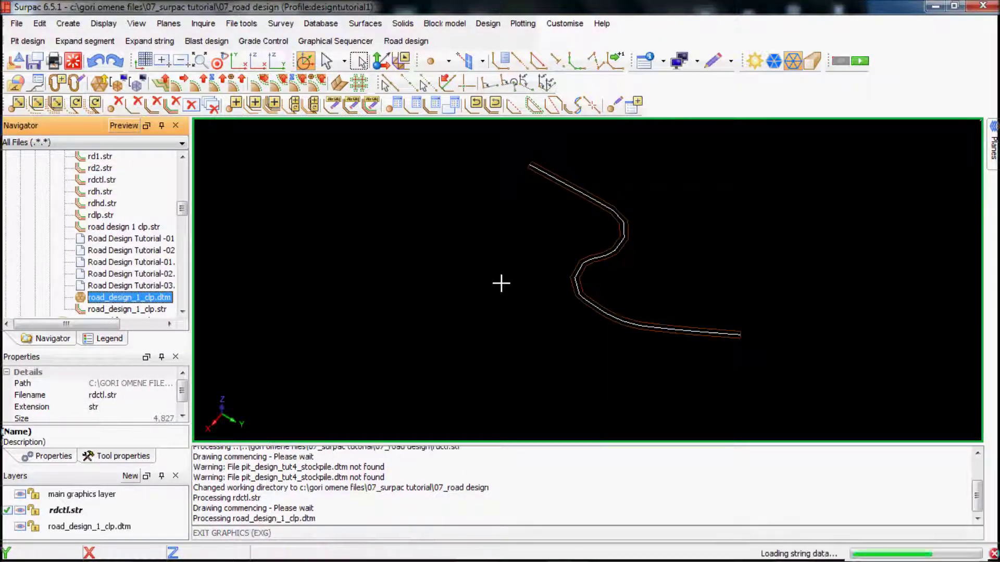
scroll(531, 258, up, 5)
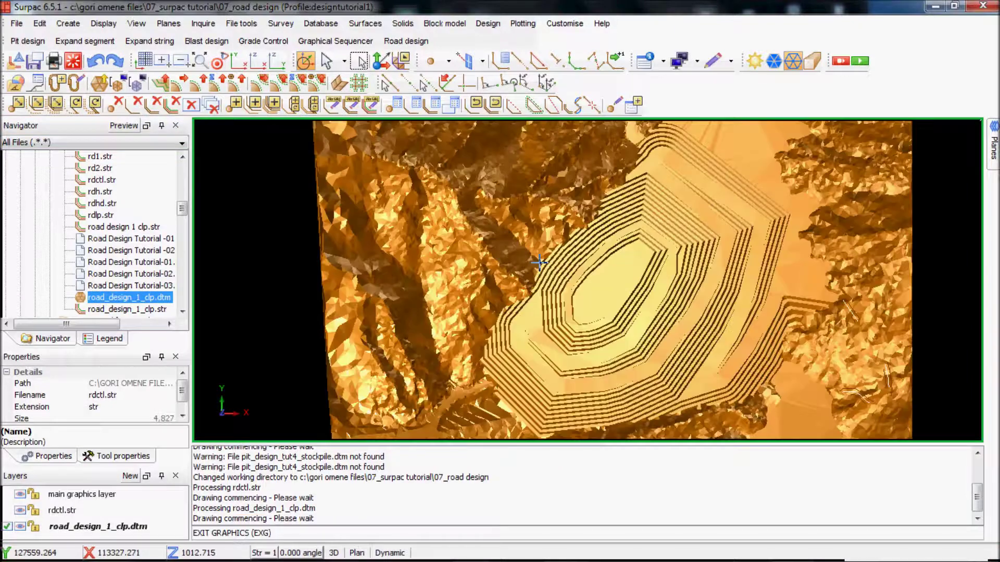
mouse_move(529, 252)
mouse_down()
mouse_move(647, 217)
mouse_move(658, 229)
mouse_move(644, 259)
mouse_move(625, 219)
mouse_move(577, 183)
mouse_move(625, 178)
mouse_move(558, 161)
mouse_move(562, 292)
mouse_move(576, 317)
mouse_move(585, 307)
mouse_move(579, 169)
mouse_up()
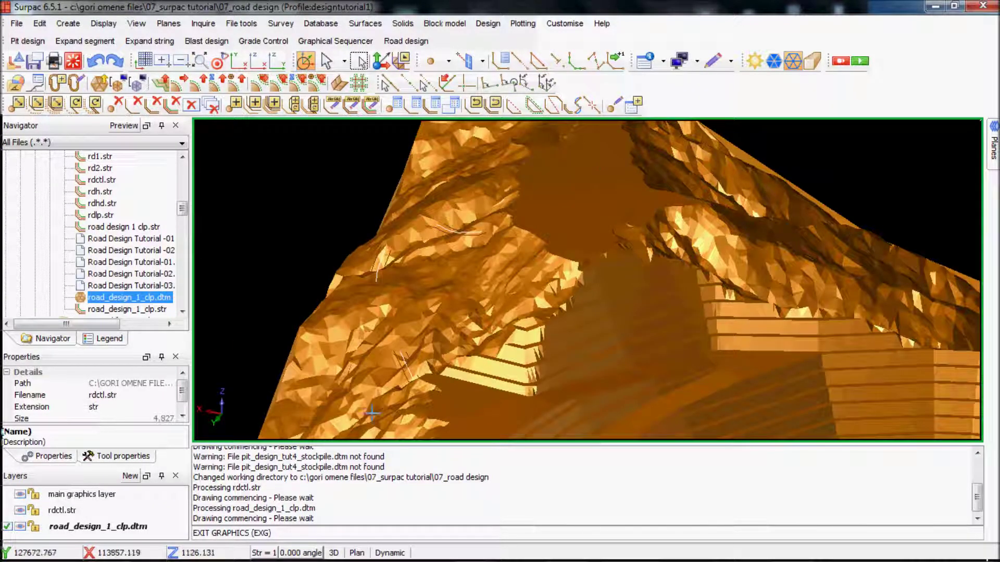
drag(392, 308, 355, 281)
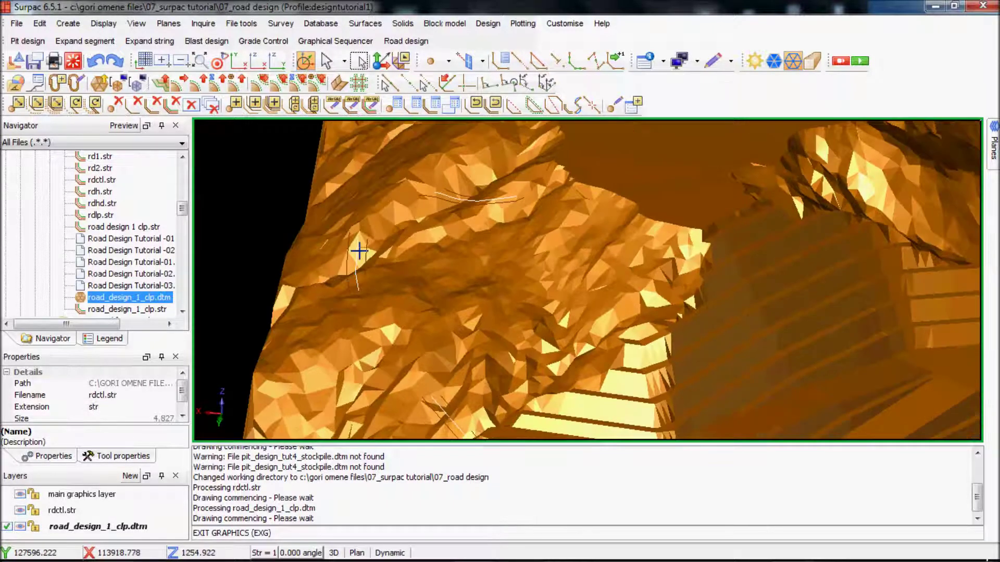
drag(469, 220, 502, 318)
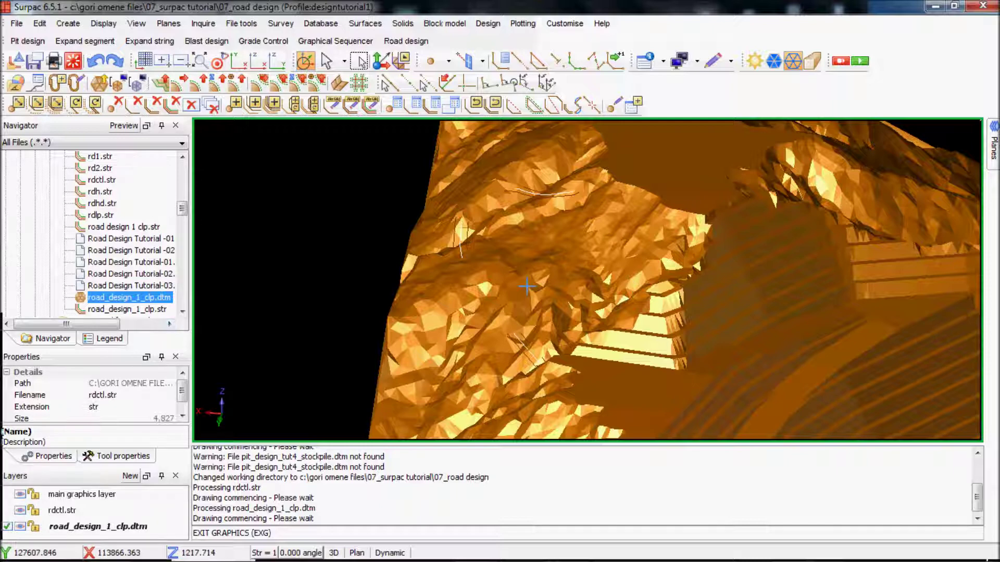
drag(517, 285, 473, 239)
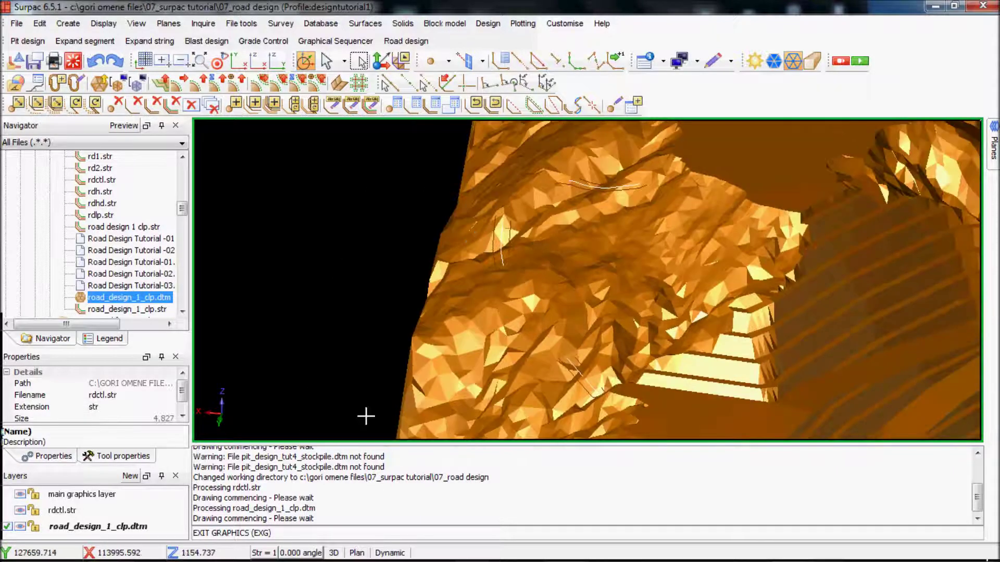
Change the status-bar design gradient to 45 in angle units
click(301, 553)
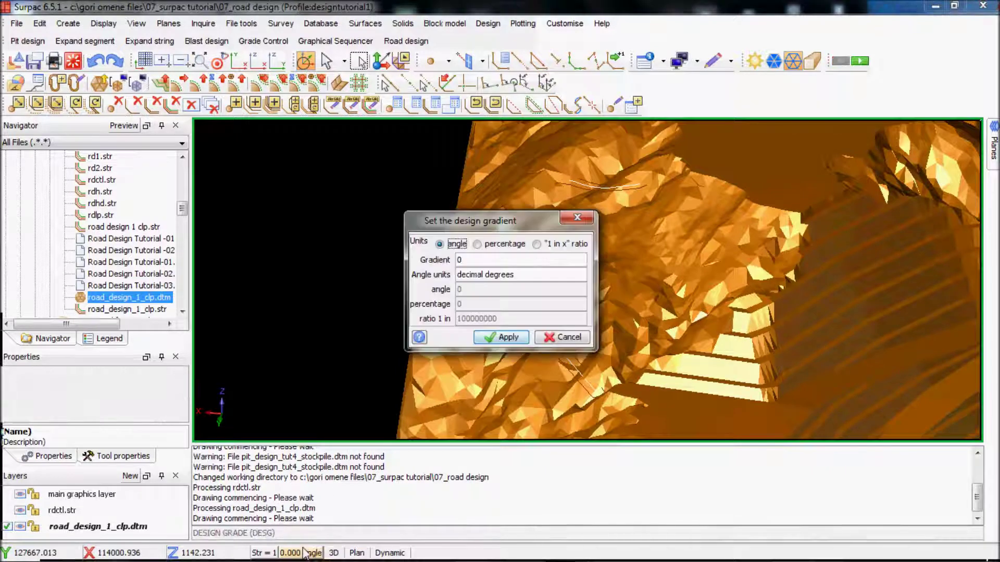
double_click(477, 258)
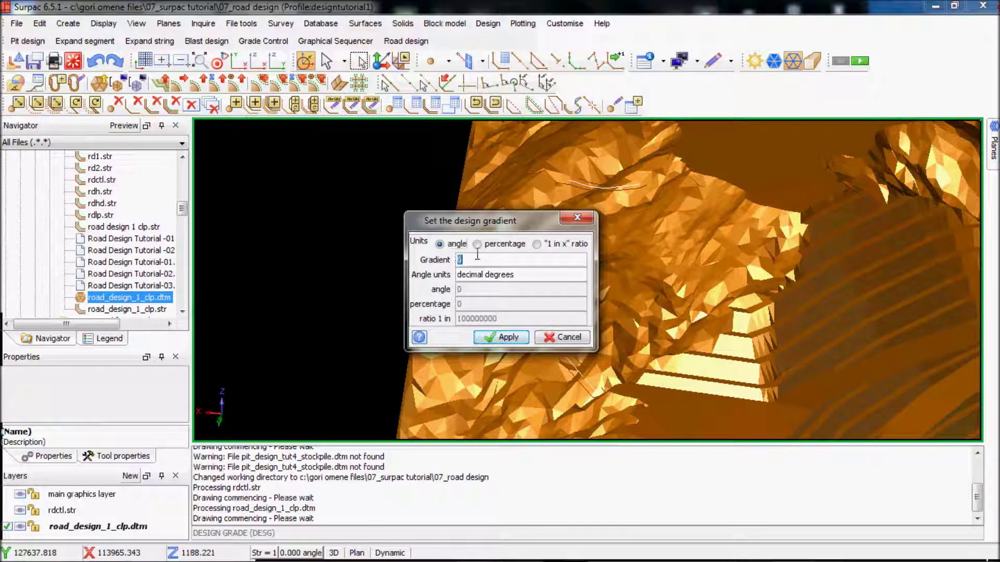
text(45)
click(500, 337)
scroll(499, 231, up, 2)
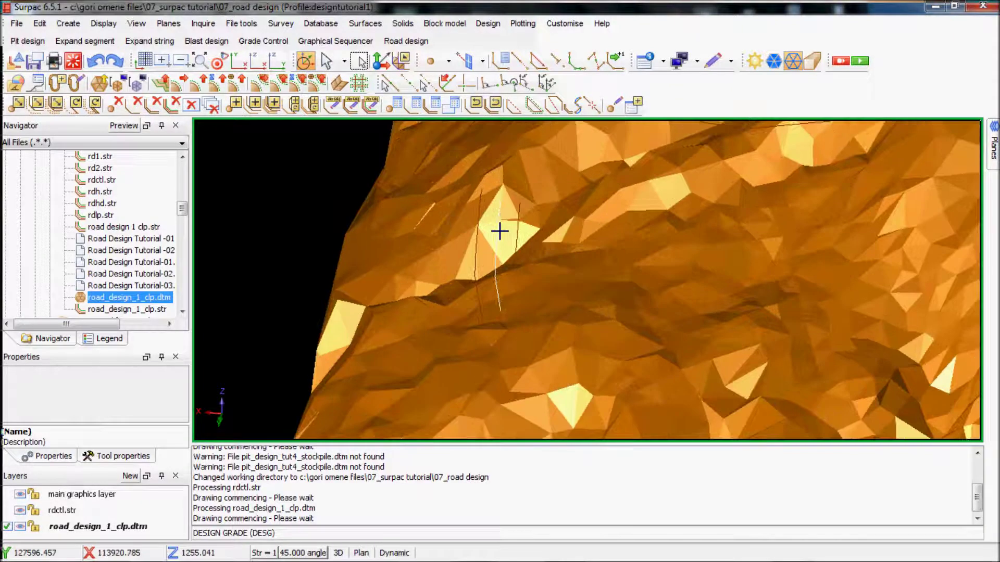
scroll(500, 231, down, 1)
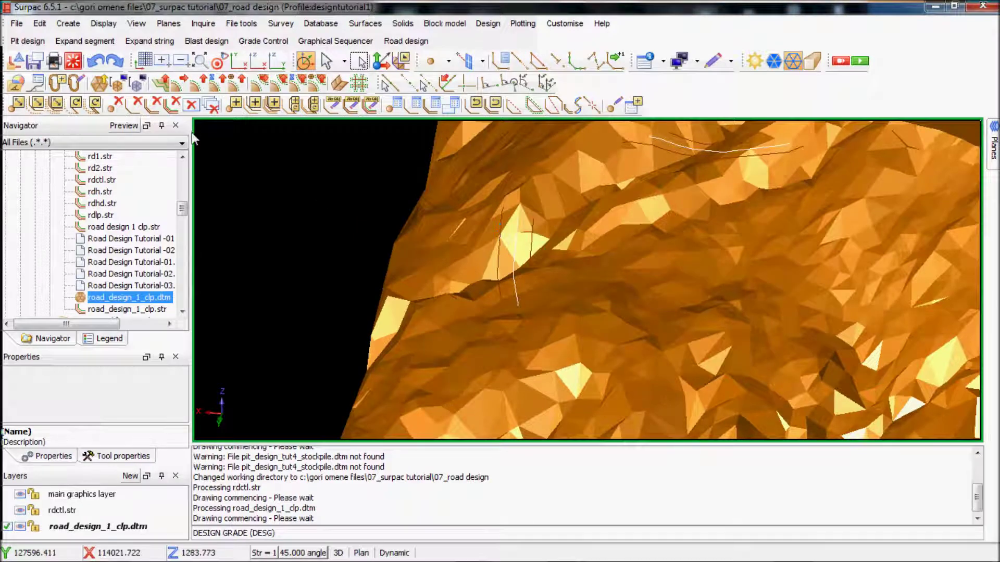
Load road_design_1_clp.dtm as DTM object 1, trisolation 1, without displaying it
click(98, 87)
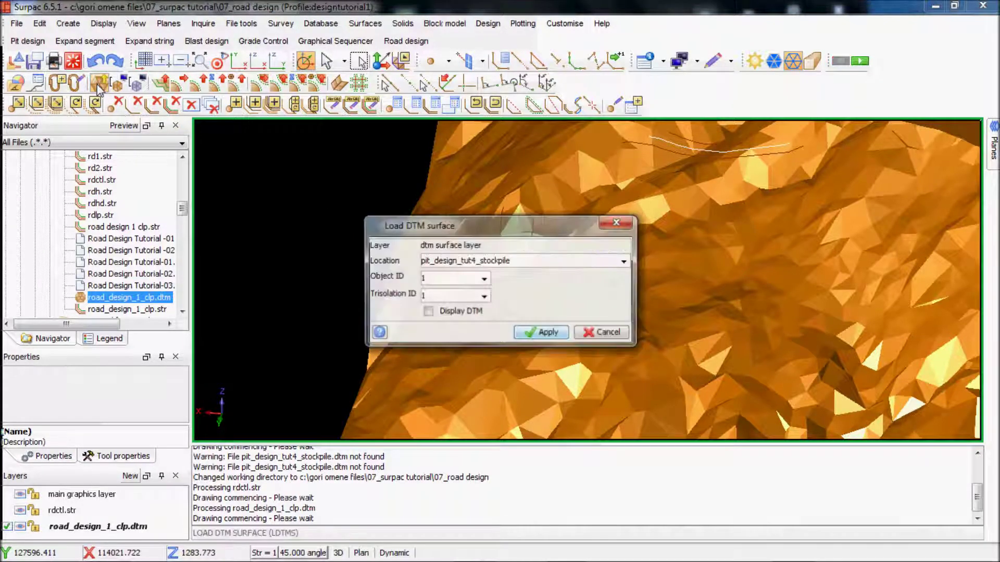
click(624, 262)
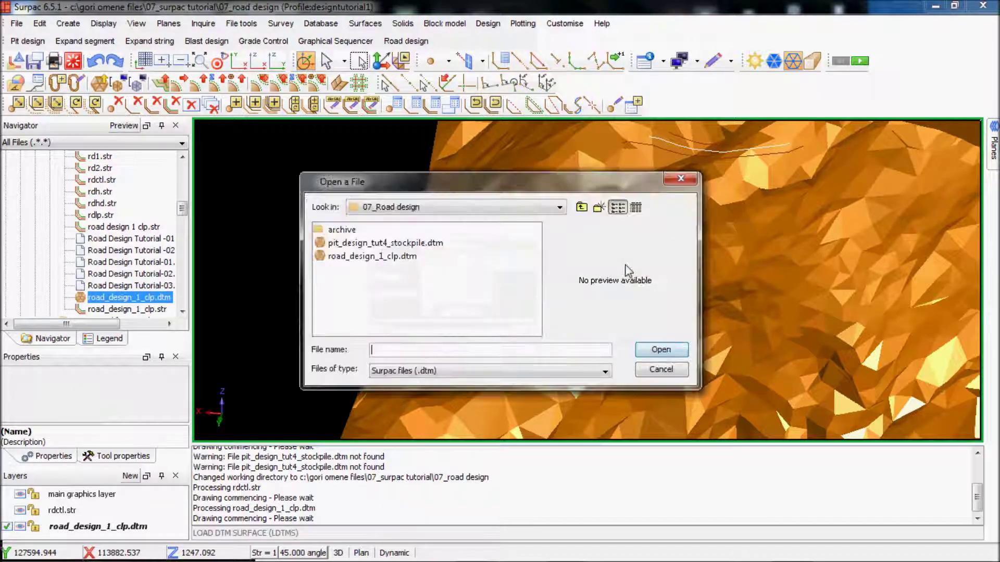
click(388, 260)
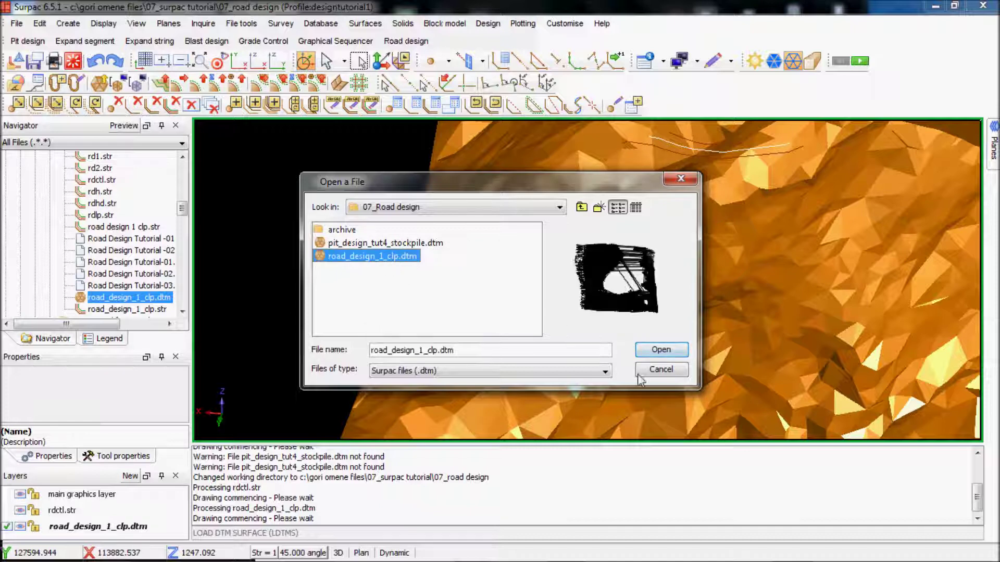
click(657, 351)
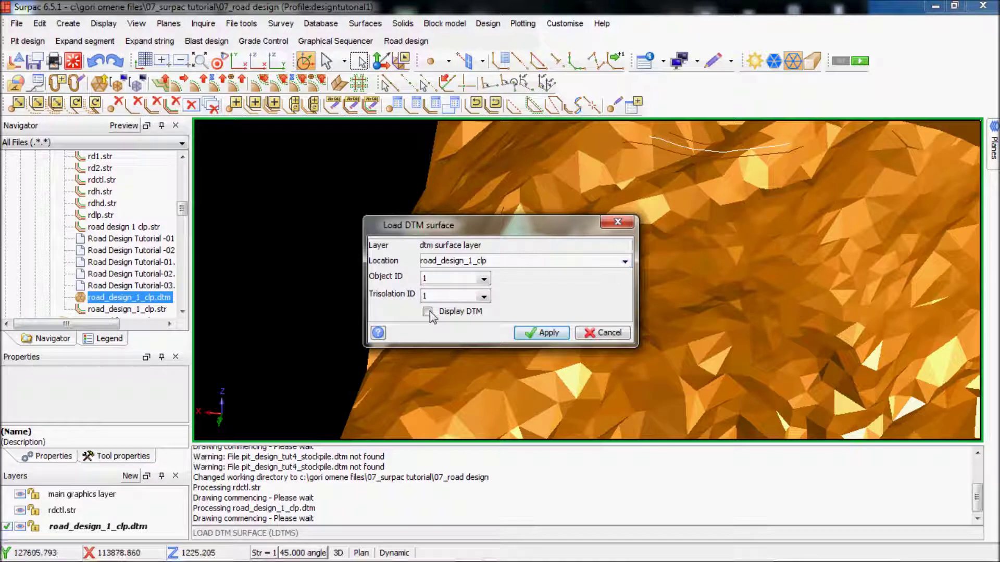
click(543, 333)
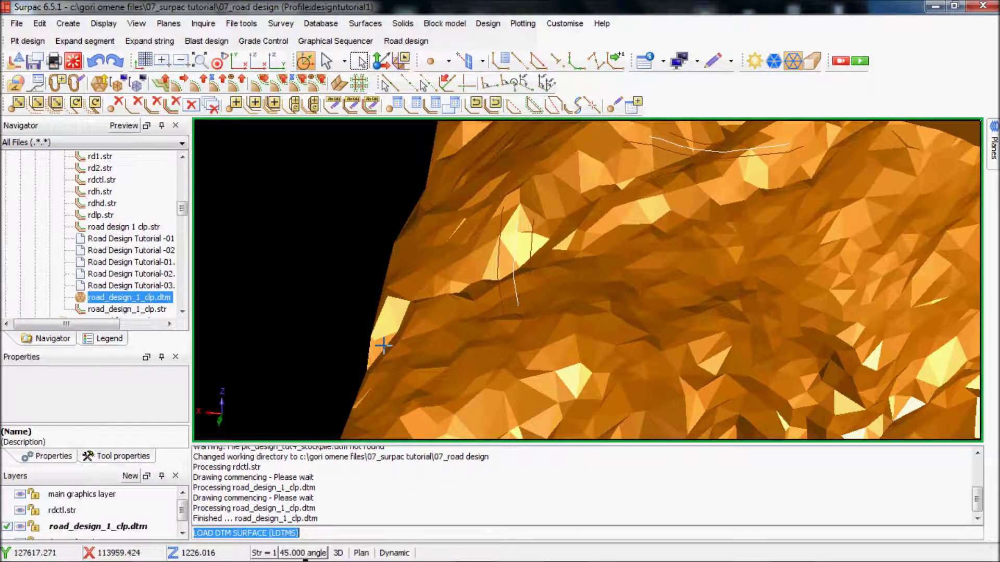
scroll(383, 345, down, 3)
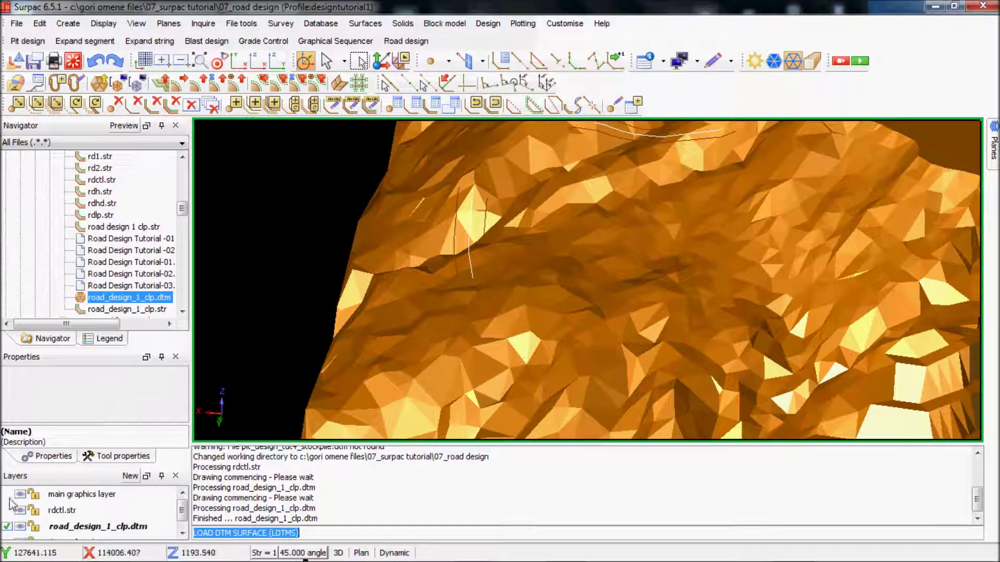
Hide the terrain DTM layer and make rdctl.str the active layer
click(20, 526)
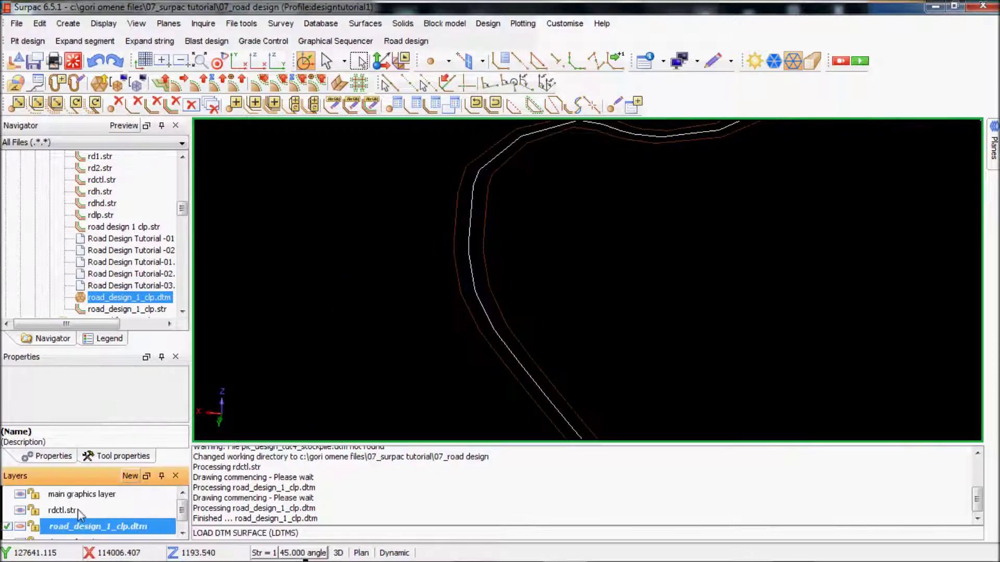
click(73, 511)
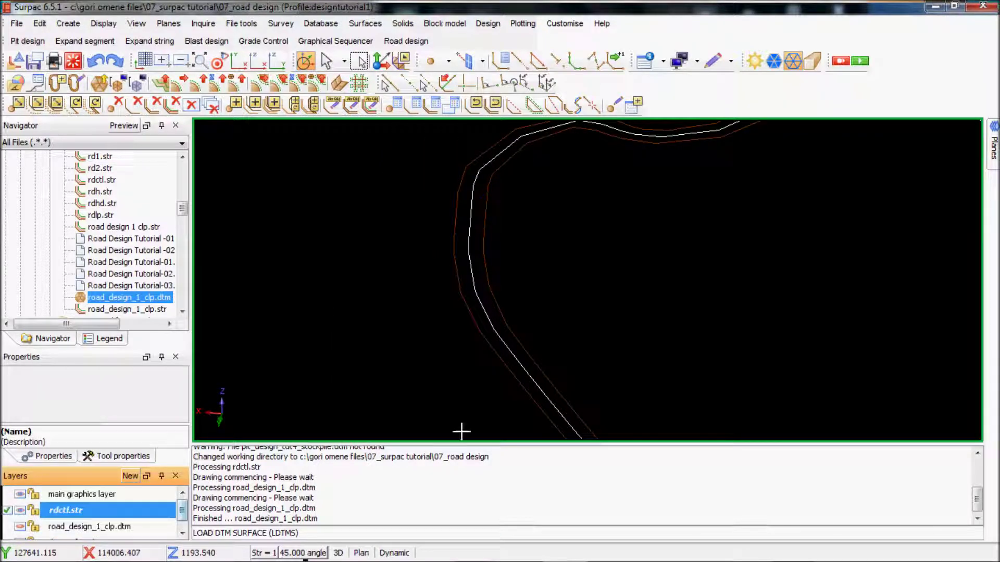
scroll(514, 272, up, 2)
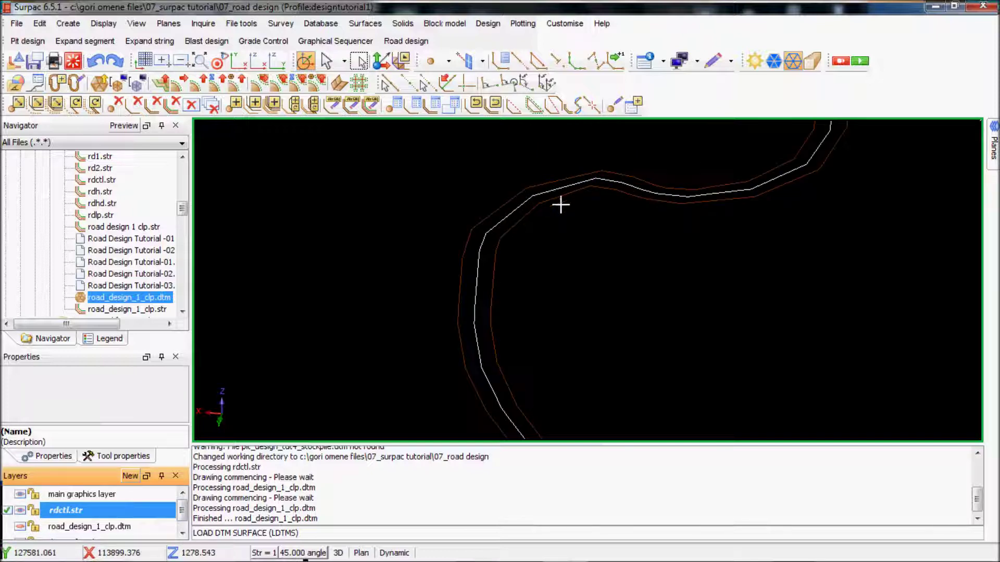
Save the road string layer as a new file named rdctl des.str
click(36, 63)
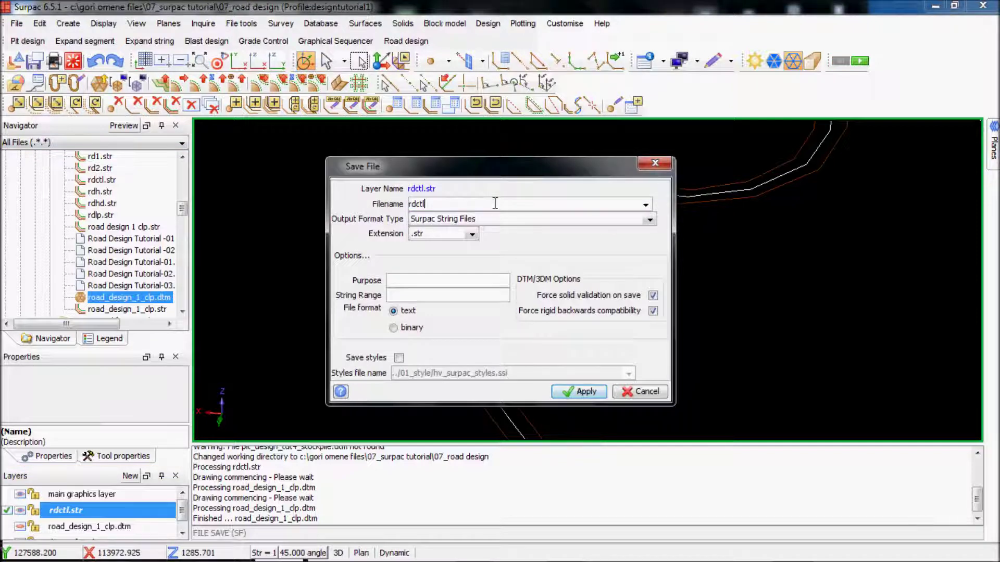
text(des)
click(591, 391)
key(Left)
key(Left)
key(Left)
key(Left)
key(Left)
key(Left)
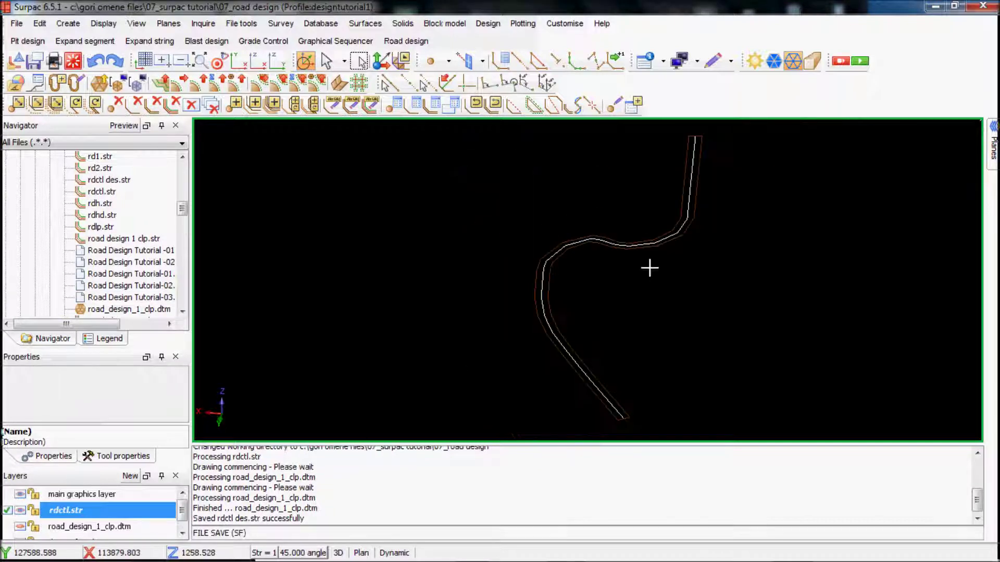
key(Left)
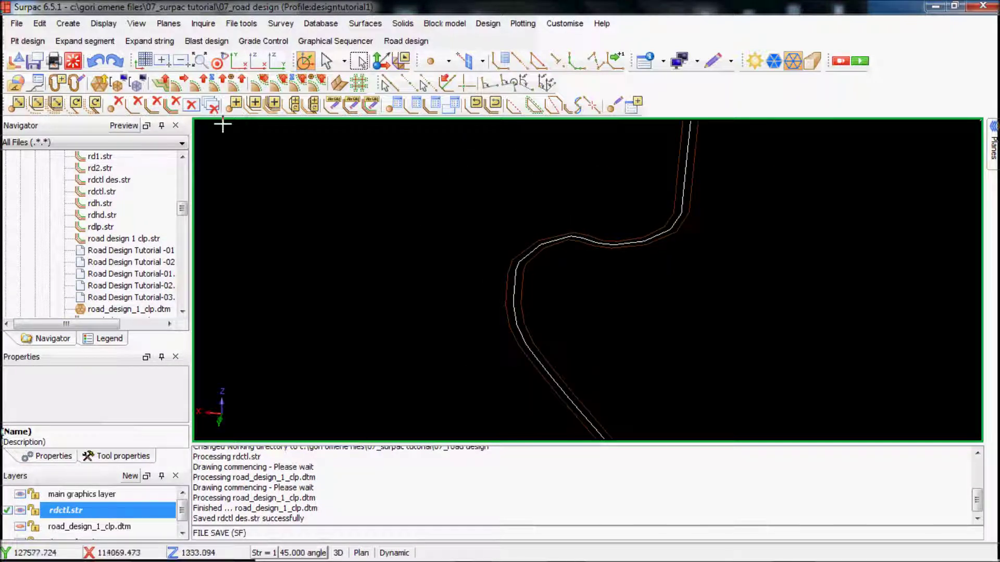
Expand the road edge segment out to the DTM at 100%
click(241, 82)
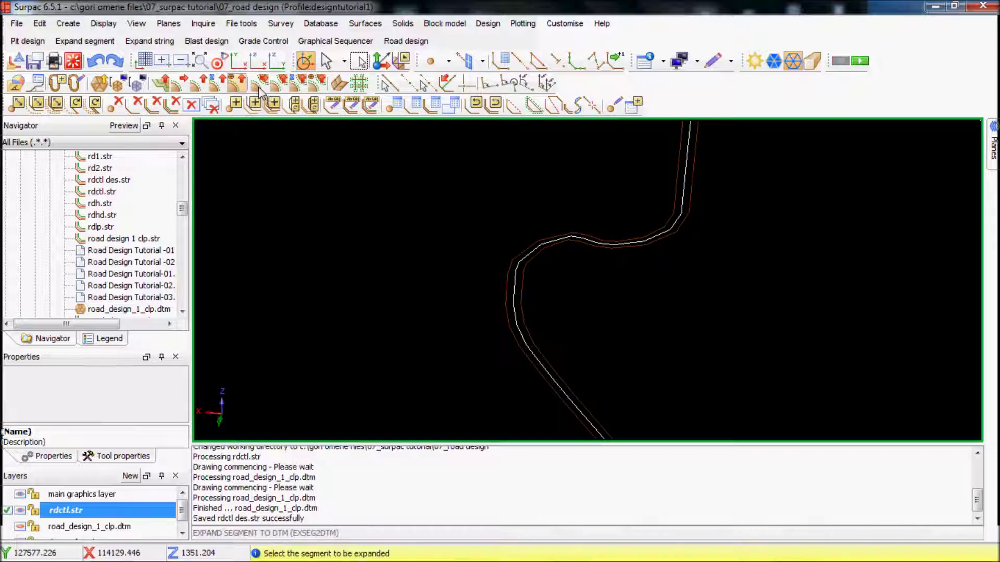
click(534, 252)
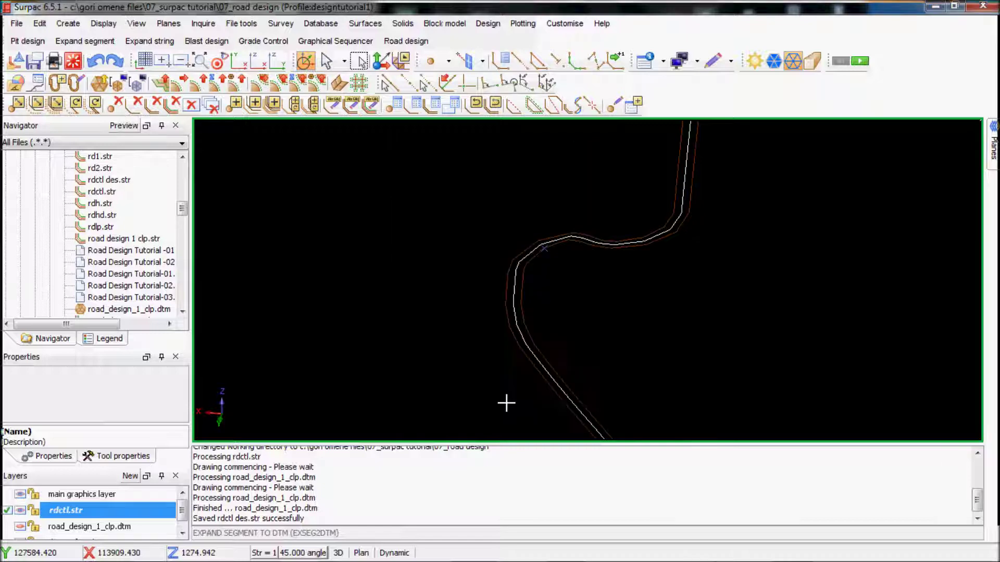
scroll(588, 219, down, 3)
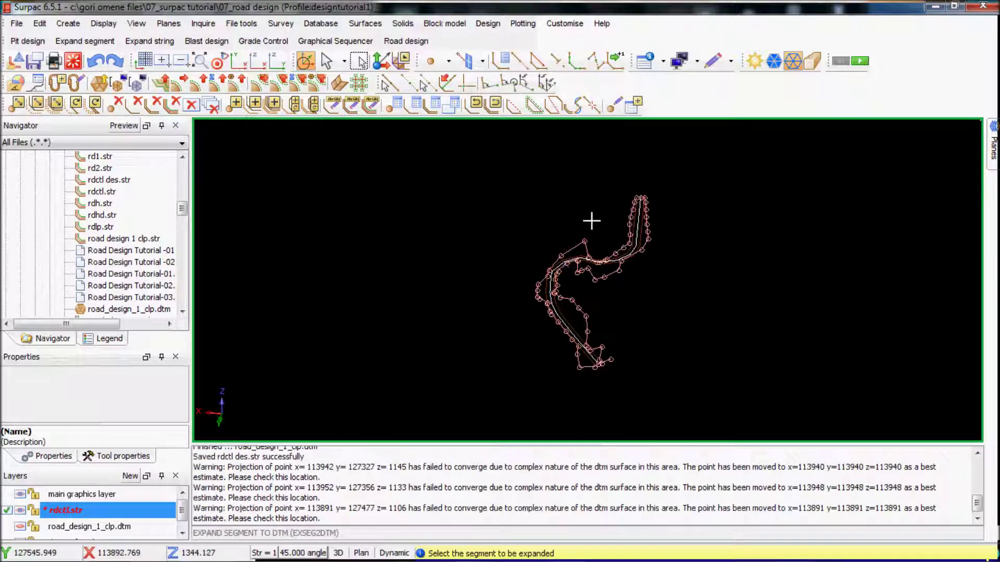
scroll(673, 205, up, 5)
scroll(623, 217, down, 2)
scroll(624, 217, down, 1)
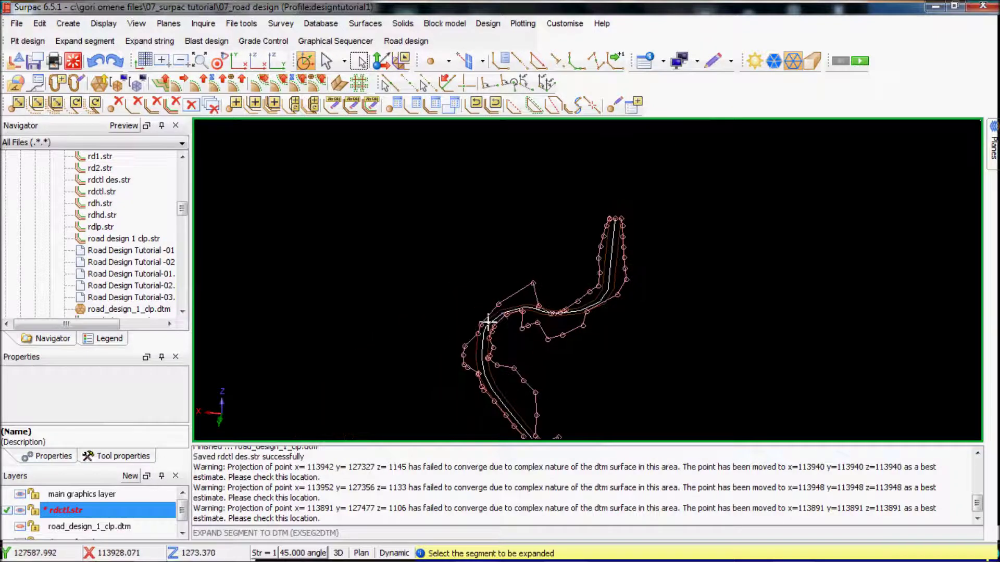
click(217, 61)
click(491, 344)
click(562, 348)
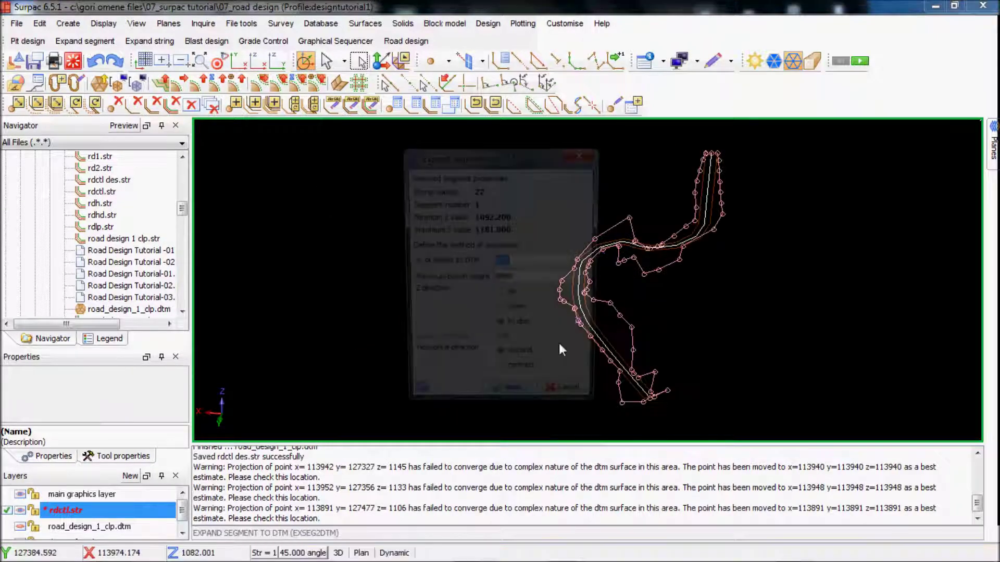
Cancel the repeat expansion and select the expanded string 22 outline for renumbering
click(563, 404)
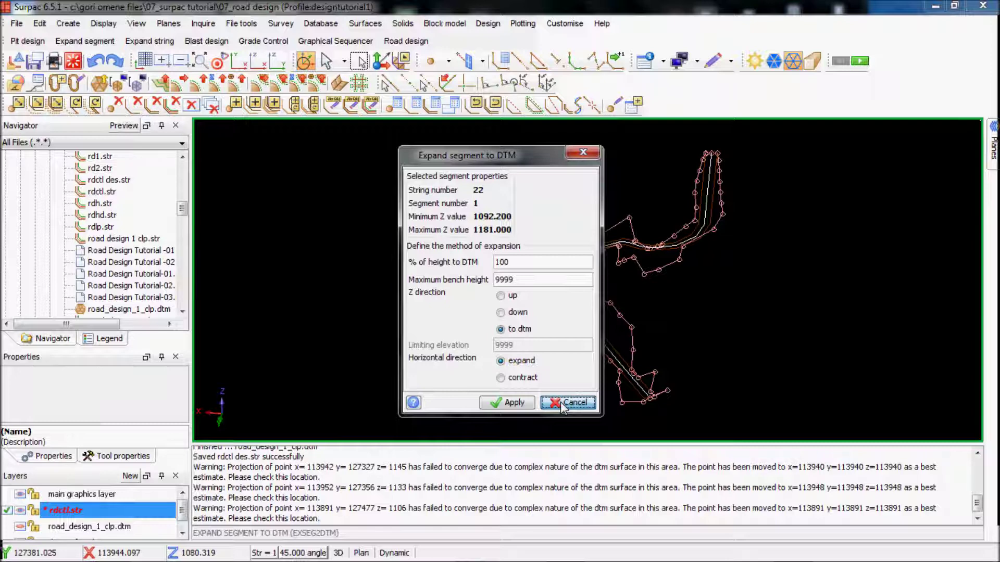
click(563, 404)
scroll(627, 254, up, 3)
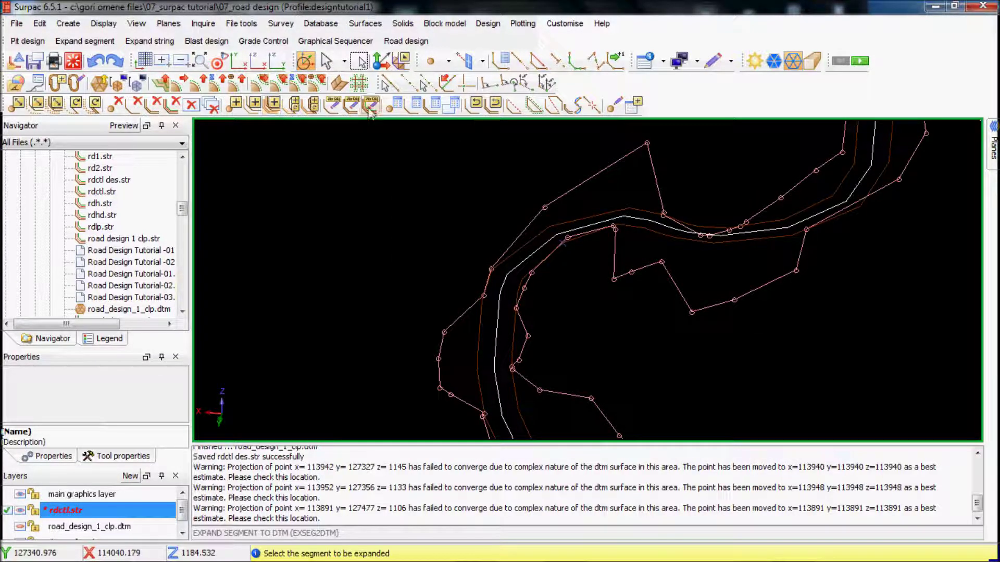
click(332, 105)
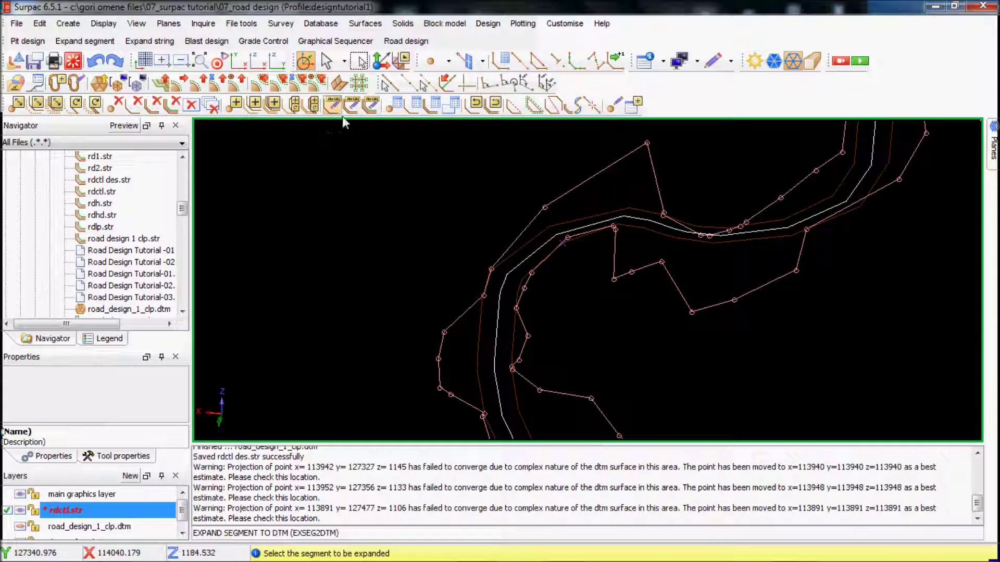
click(532, 266)
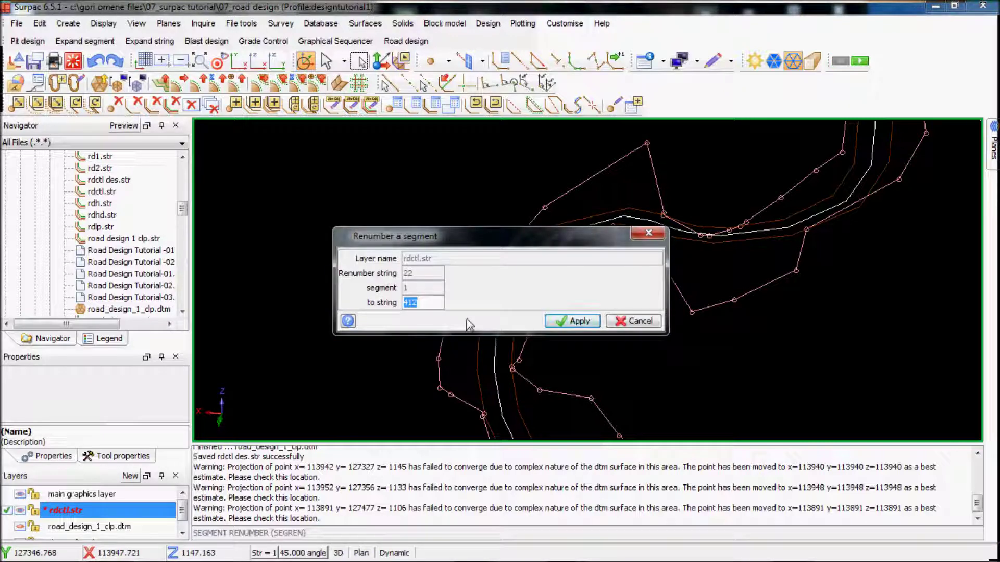
Renumber string 22 segment 1 to string 7 and view the road in plan
text(7)
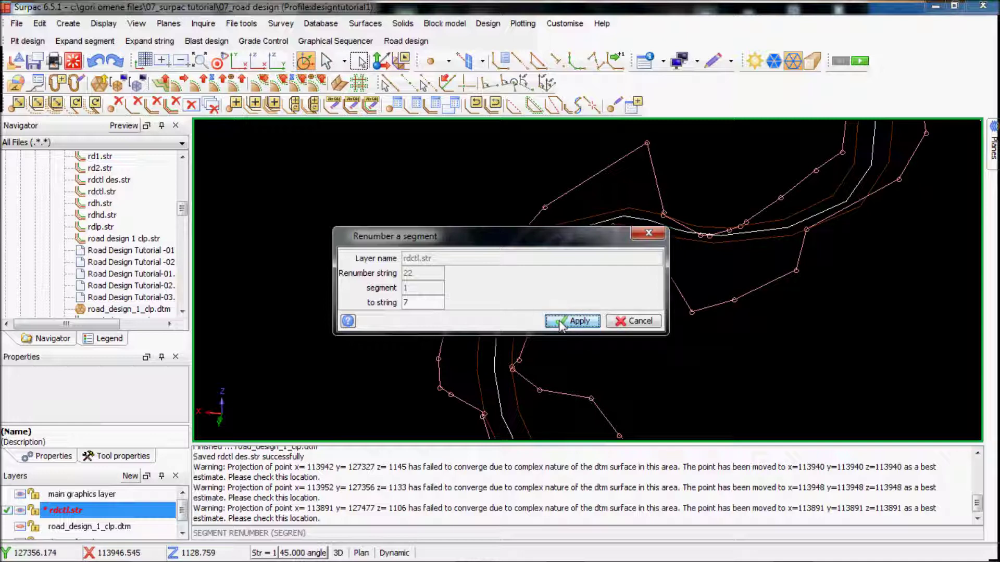
click(588, 321)
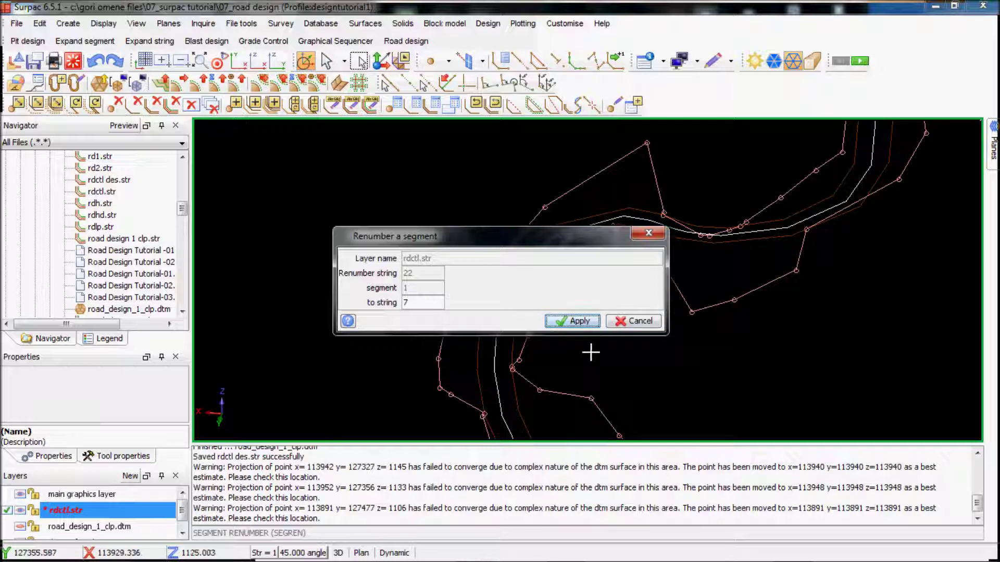
key(Return)
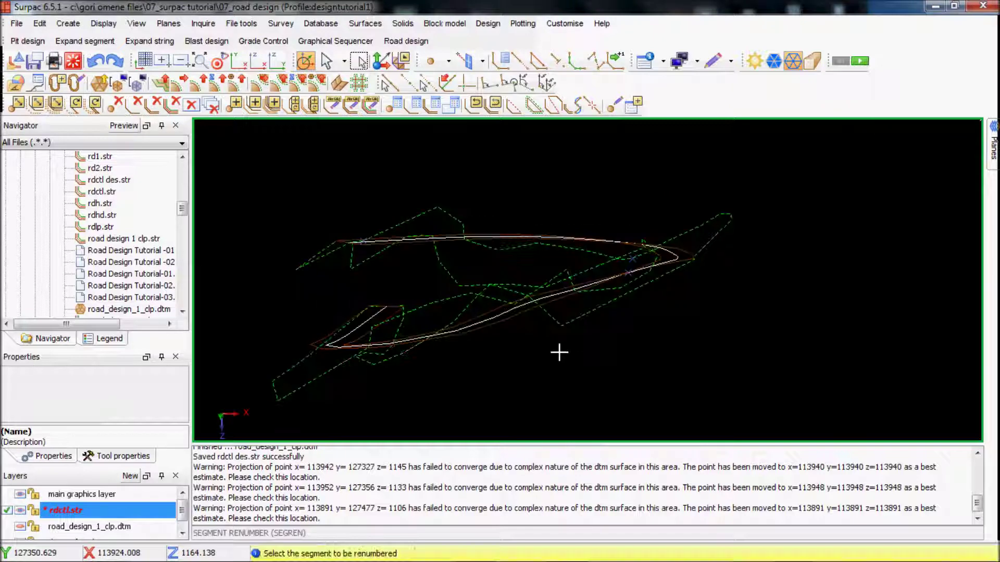
scroll(594, 344, down, 1)
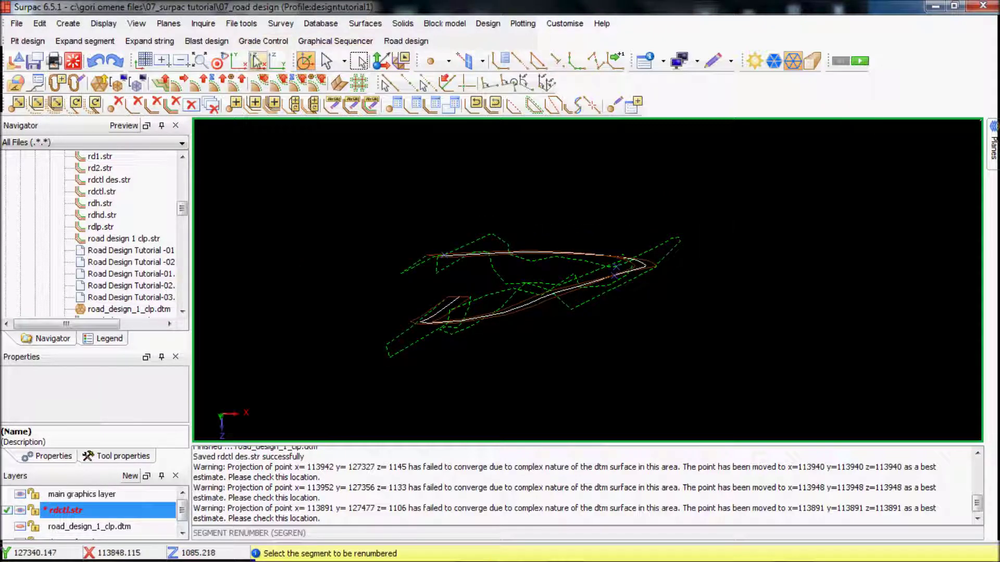
click(238, 61)
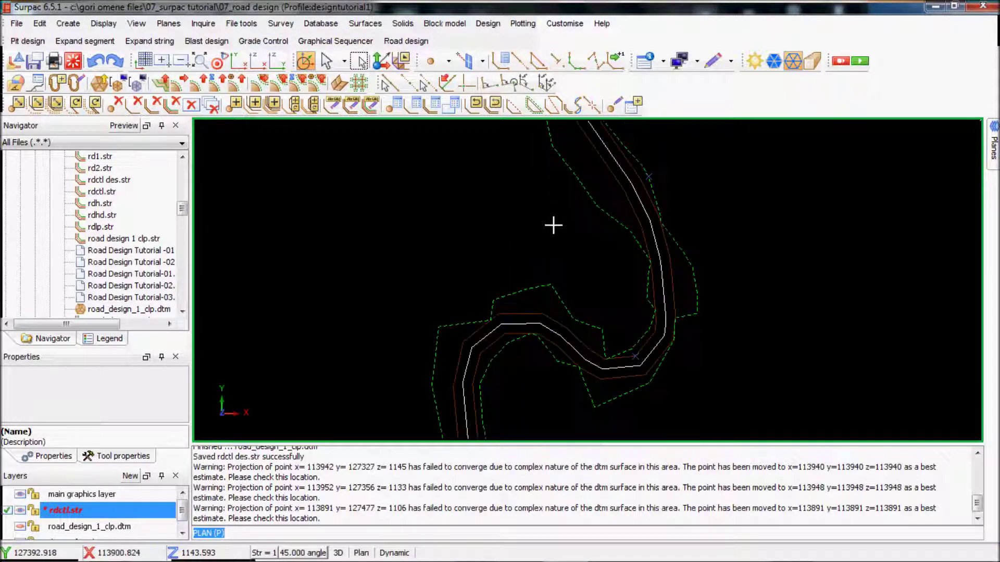
scroll(553, 225, down, 1)
scroll(547, 172, down, 1)
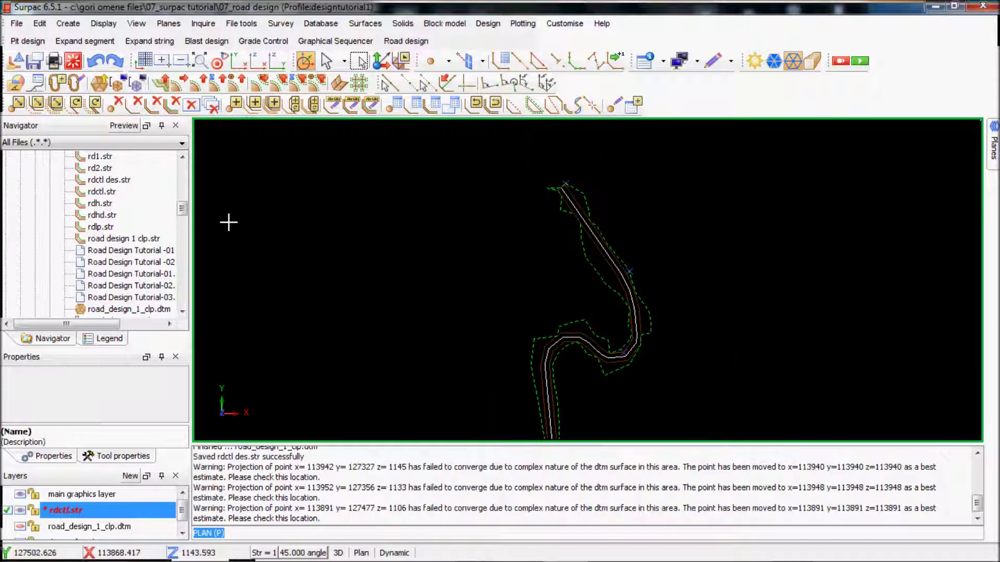
Save the road strings, including the string 7 outline, as rdctl_des.str
click(34, 61)
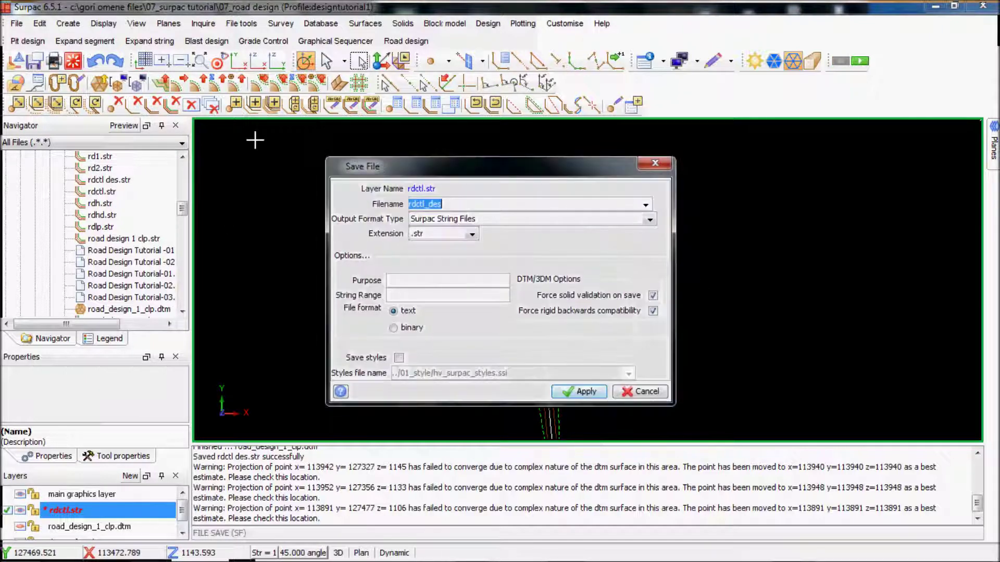
click(580, 393)
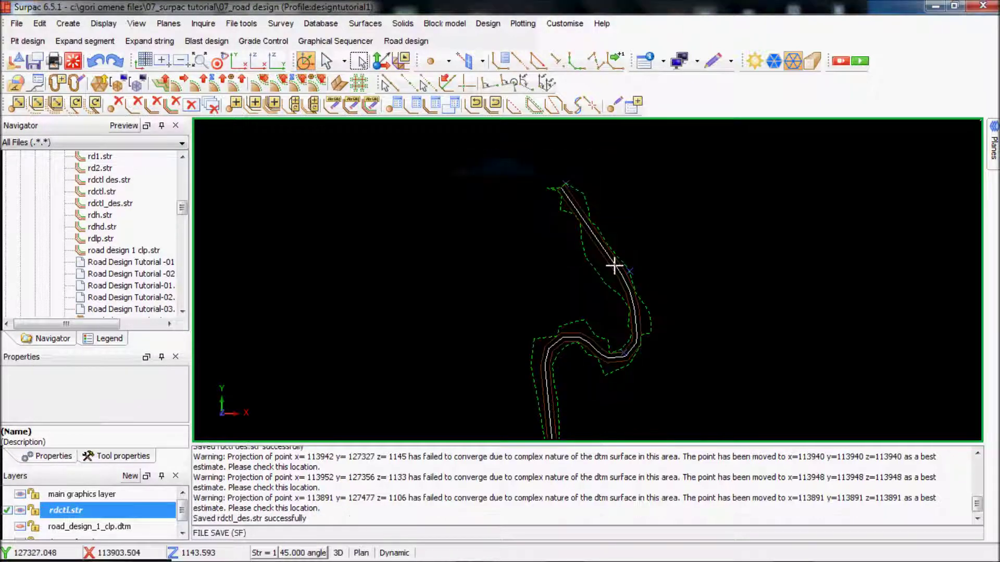
scroll(614, 266, up, 1)
scroll(474, 144, up, 1)
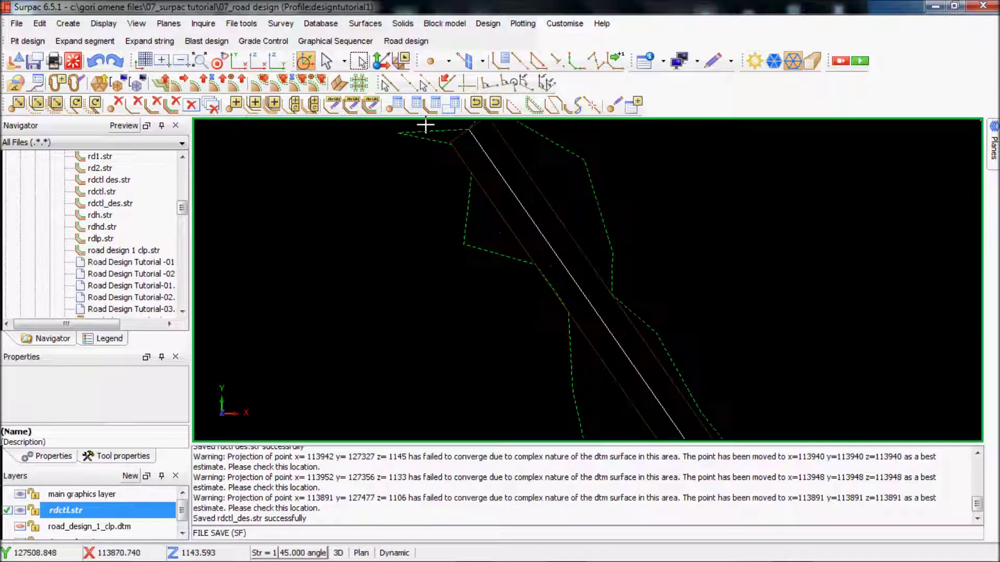
scroll(448, 138, down, 1)
scroll(613, 219, down, 3)
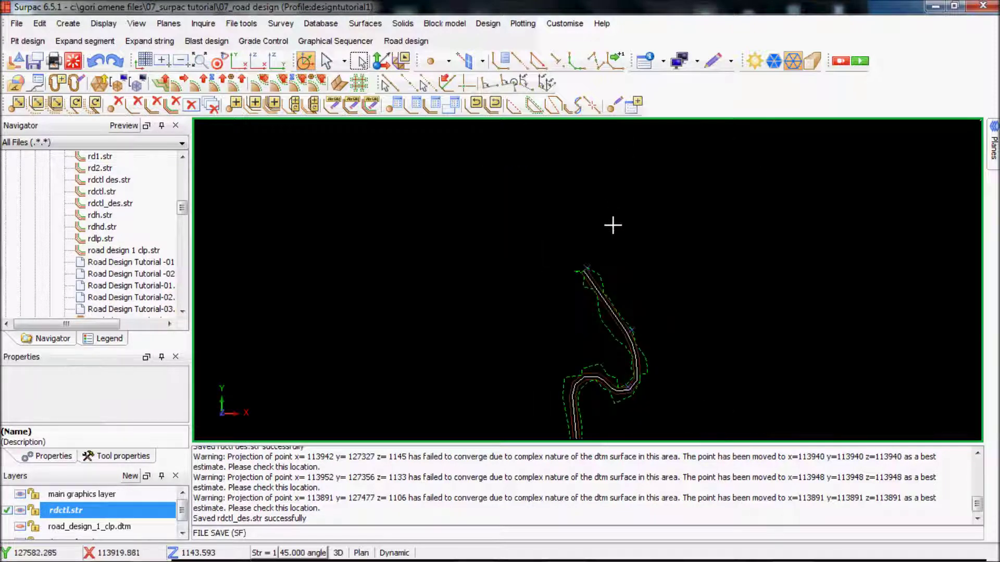
scroll(598, 335, up, 1)
scroll(585, 346, up, 2)
scroll(605, 280, up, 1)
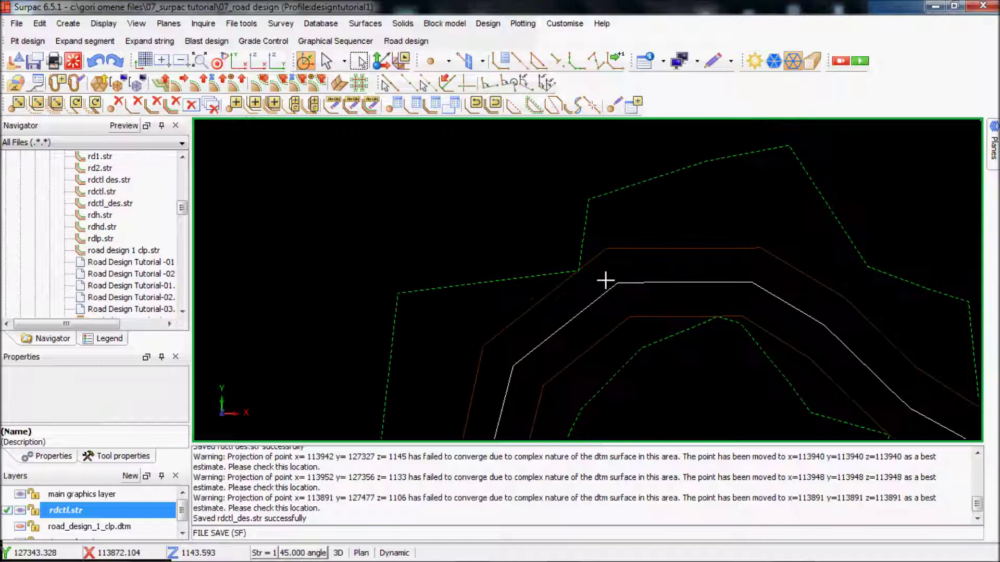
scroll(605, 280, down, 3)
scroll(602, 299, down, 1)
scroll(588, 318, up, 1)
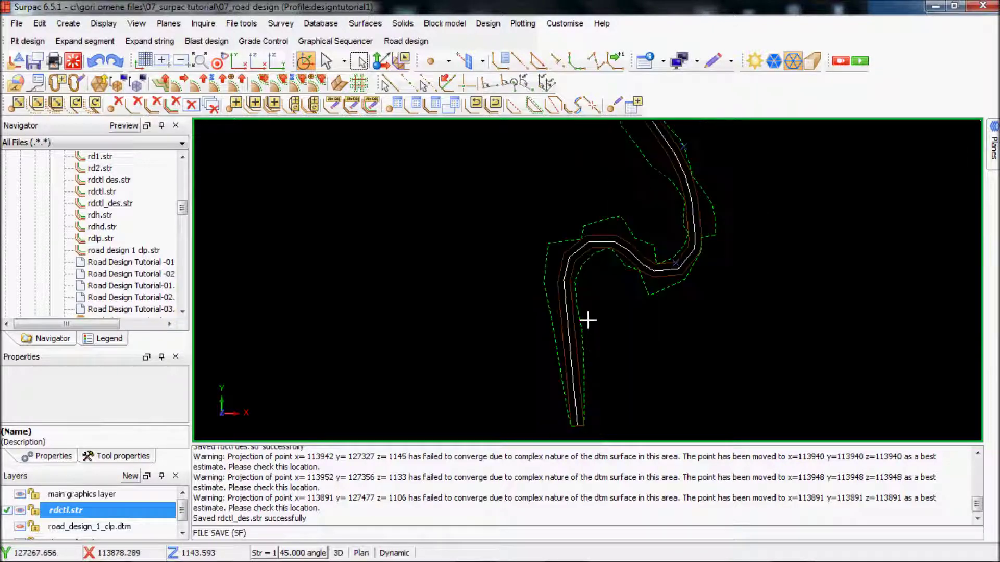
scroll(574, 267, up, 1)
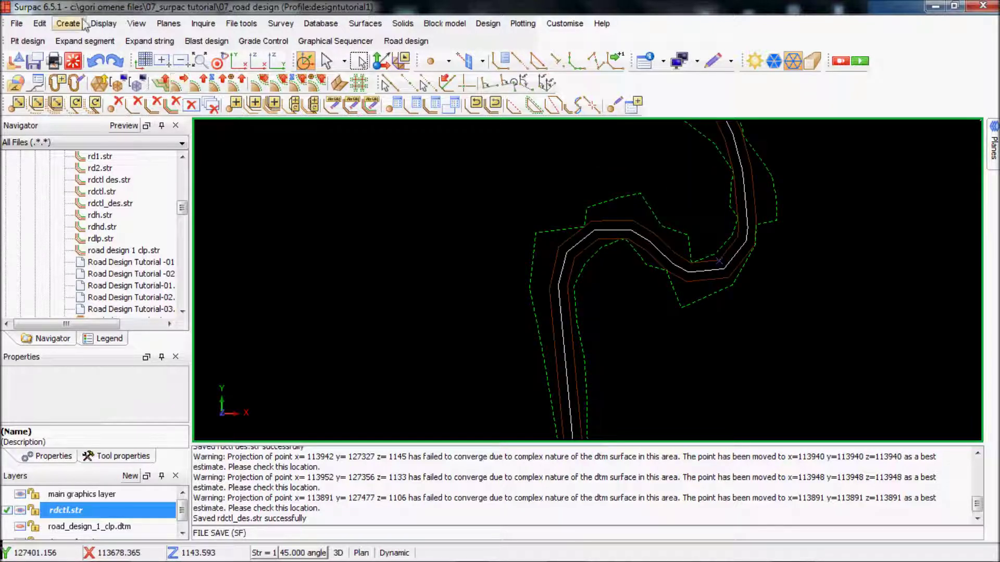
click(44, 25)
Clean the road segment of duplicate points, removing 8 of them
mouse_move(99, 71)
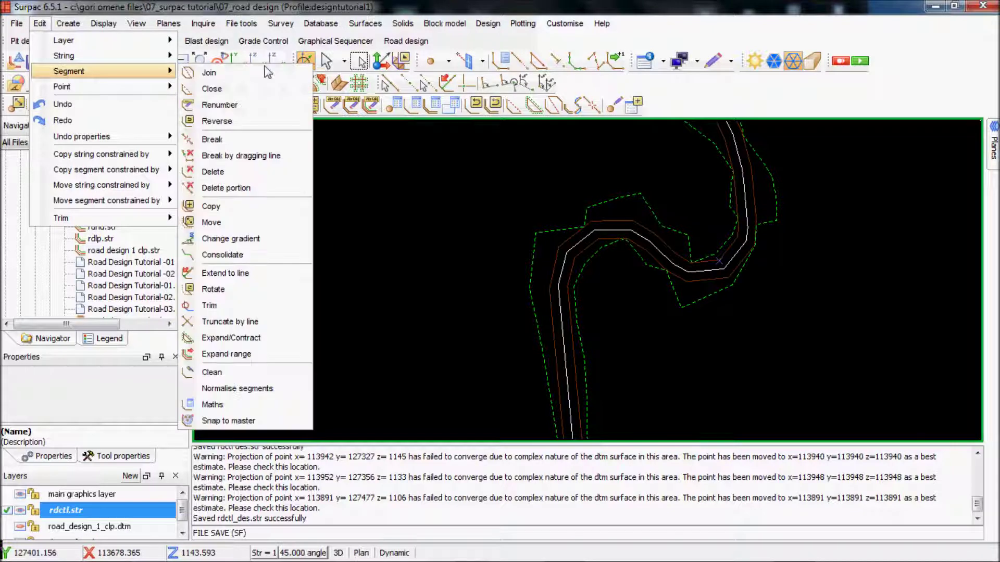
click(211, 373)
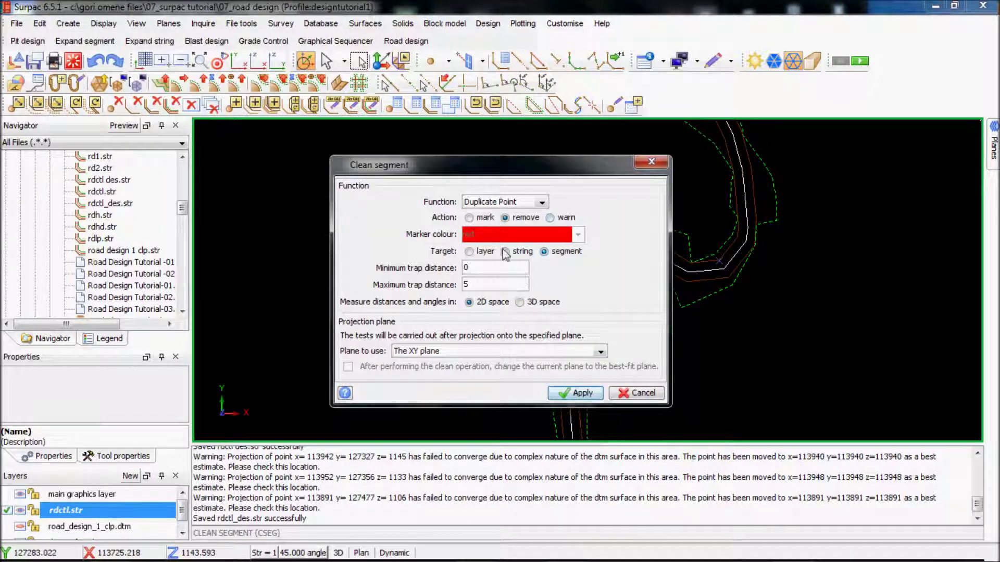
click(577, 394)
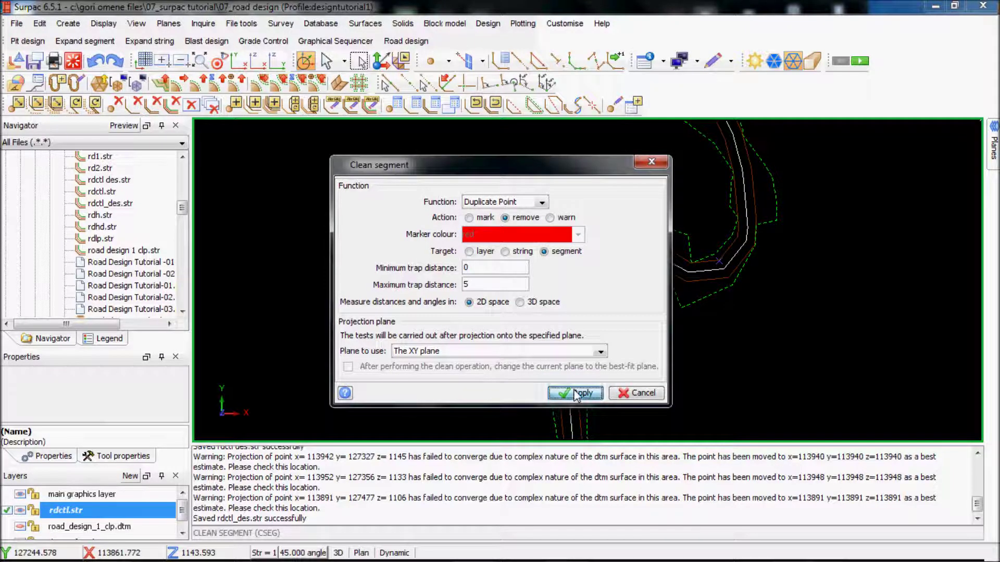
click(532, 285)
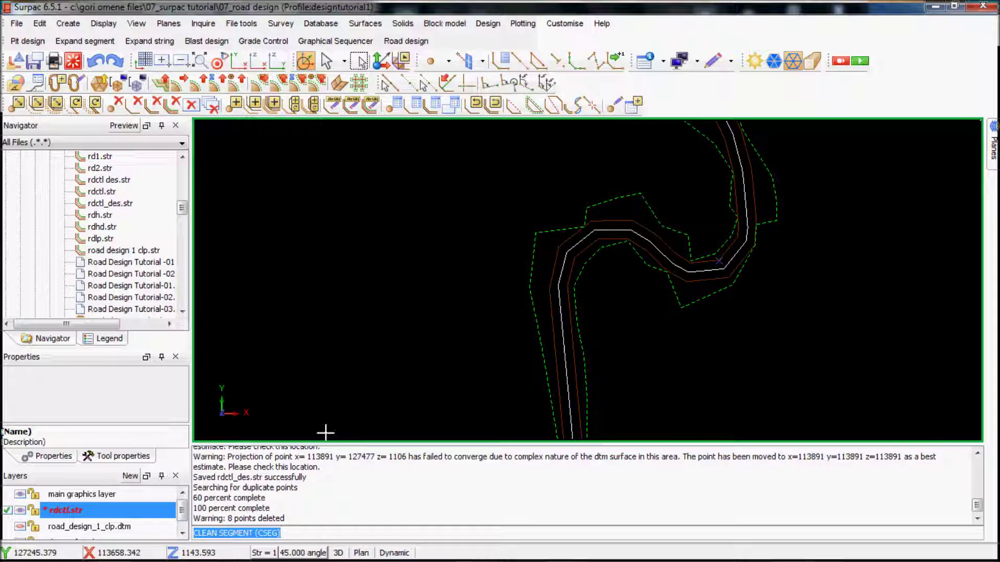
scroll(633, 255, down, 4)
scroll(630, 240, up, 6)
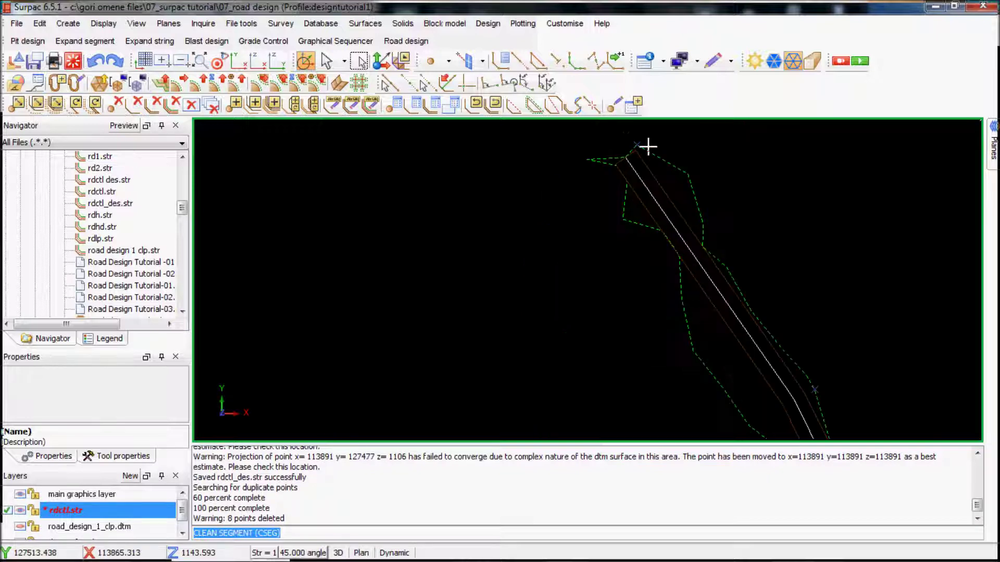
scroll(631, 152, down, 2)
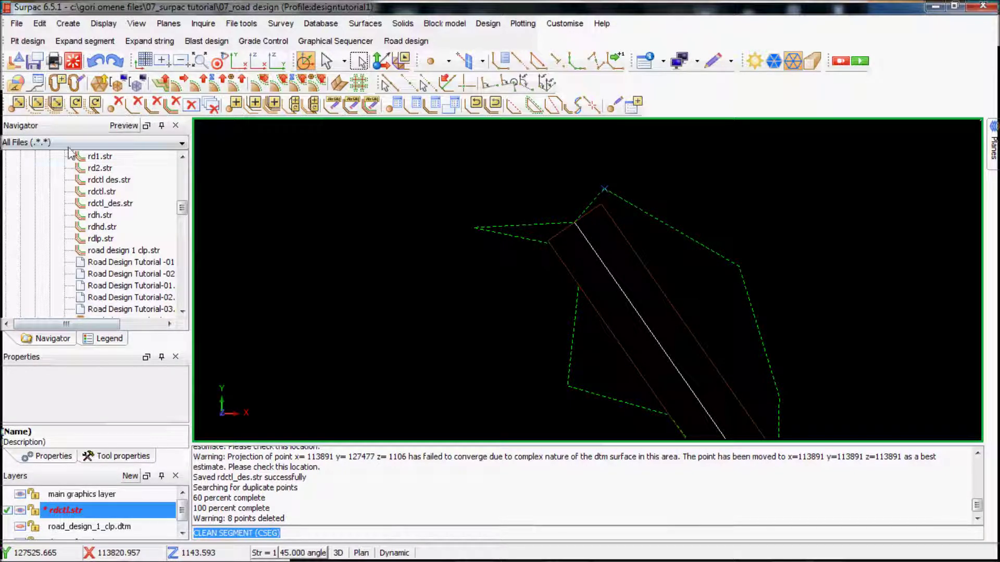
Overwrite rdctl_des.str with the cleaned strings and clear all layers from the graphics
key(ctrl+s)
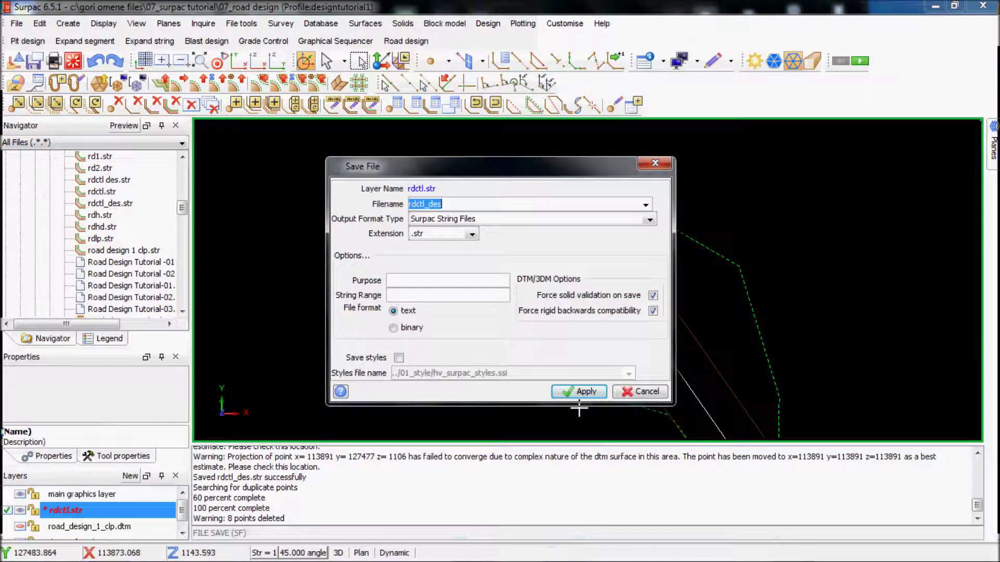
click(576, 392)
click(560, 318)
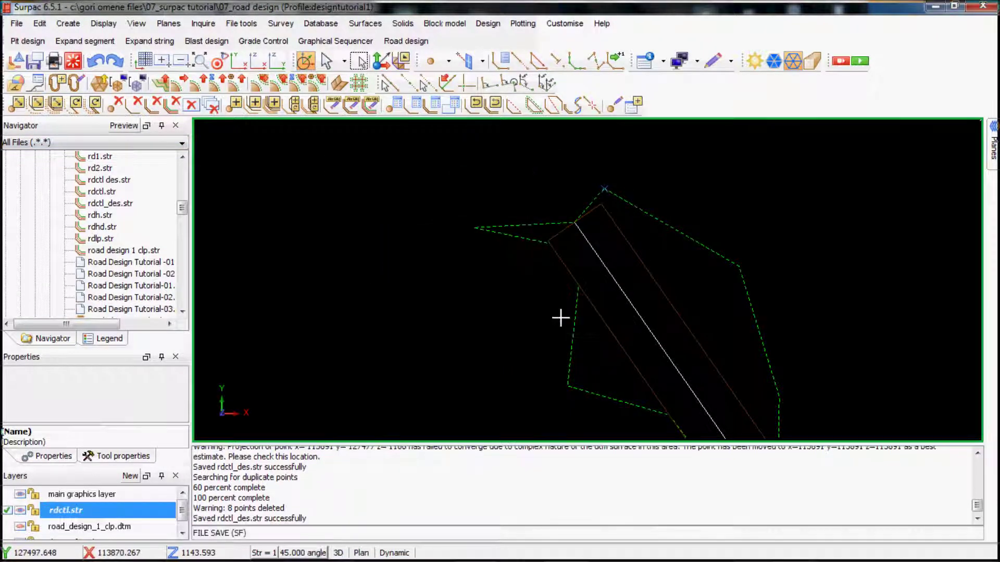
scroll(571, 292, down, 3)
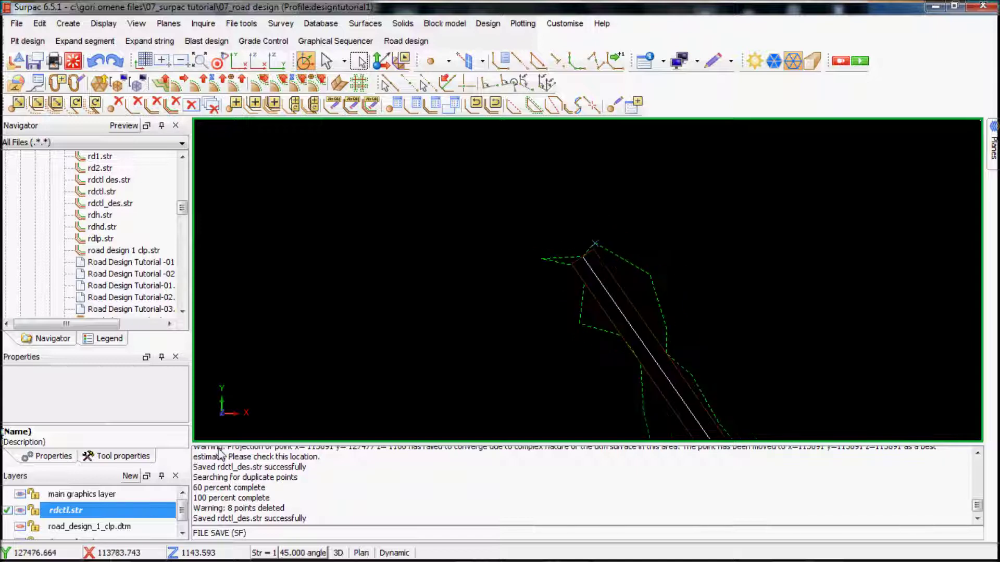
click(73, 62)
Drag road_design_1_clp.str into the graphics window to show its pit and road strings over the terrain
scroll(112, 232, down, 2)
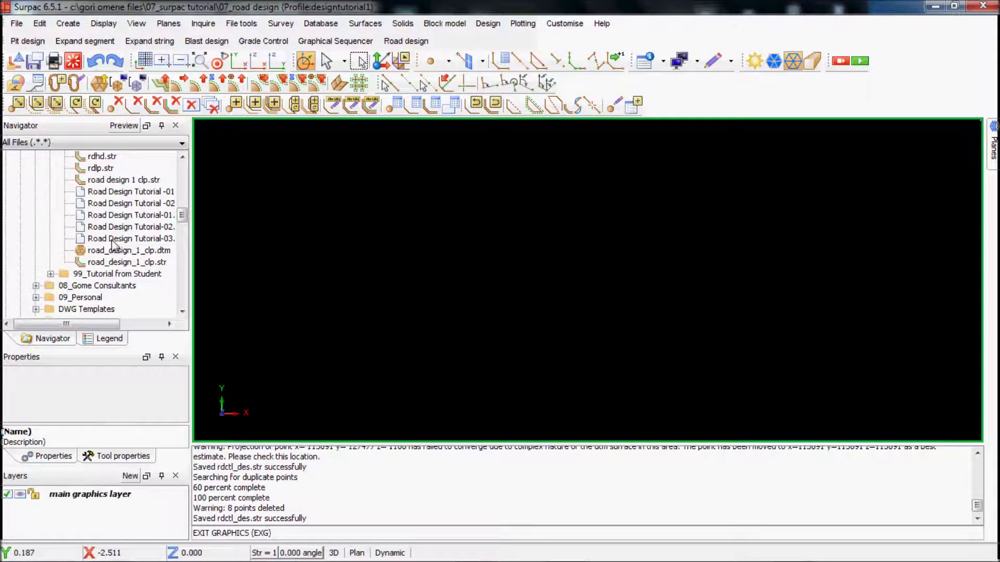
click(112, 262)
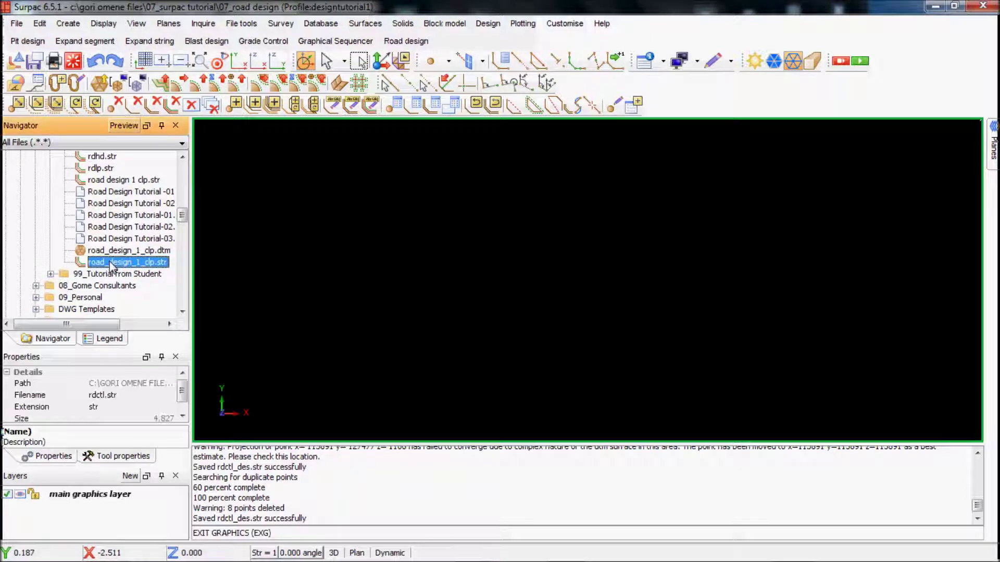
drag(111, 263, 589, 262)
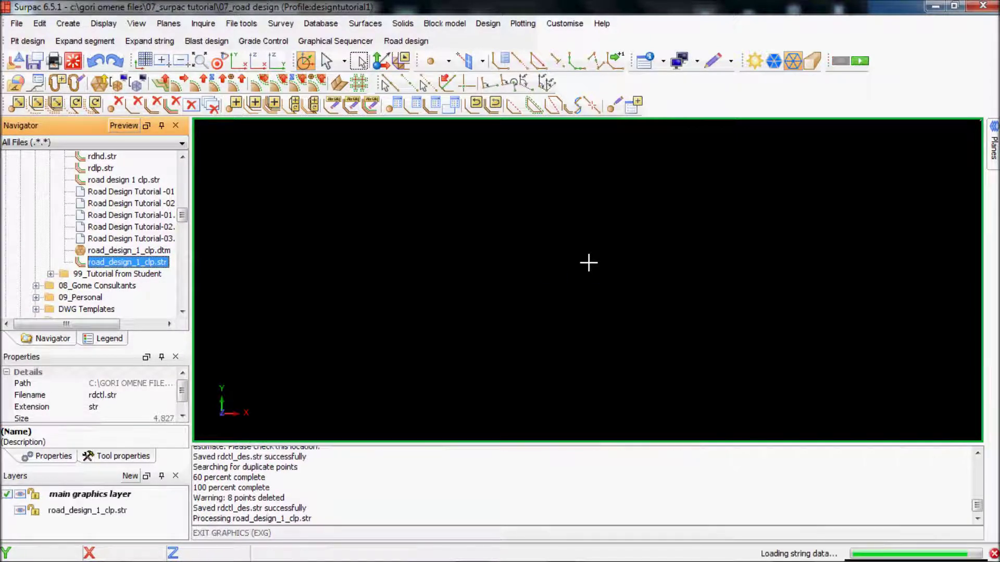
scroll(599, 263, up, 4)
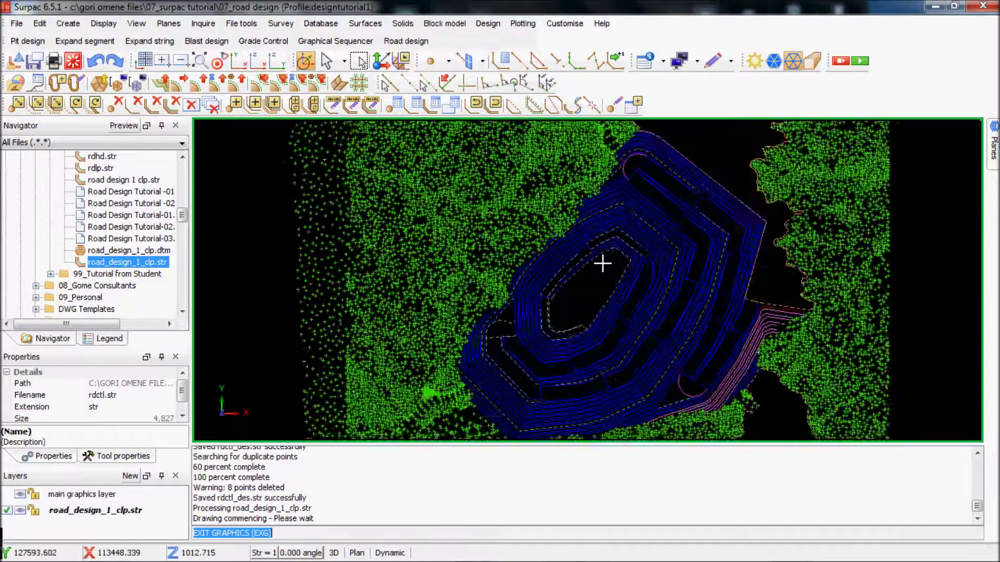
scroll(619, 264, down, 2)
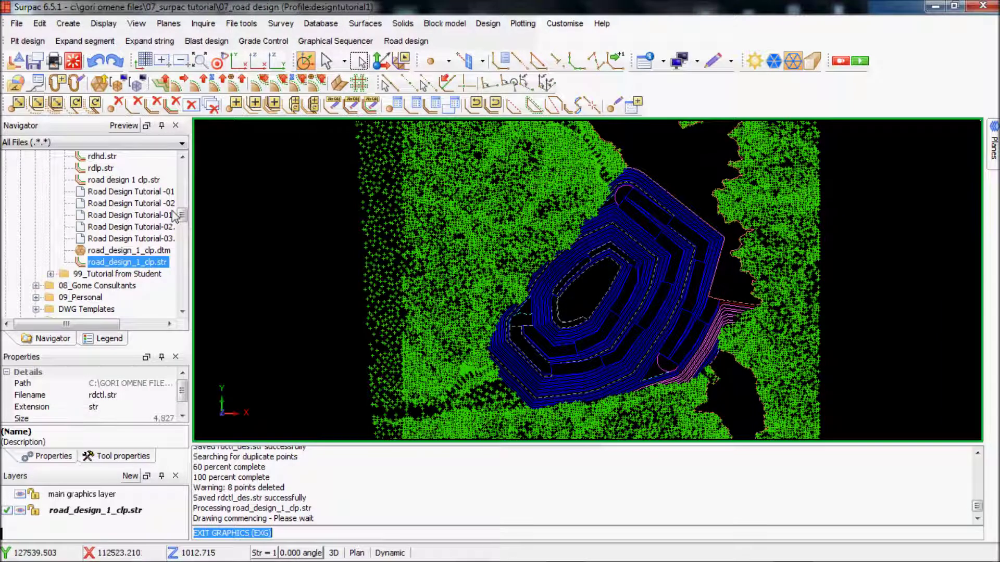
scroll(132, 237, up, 3)
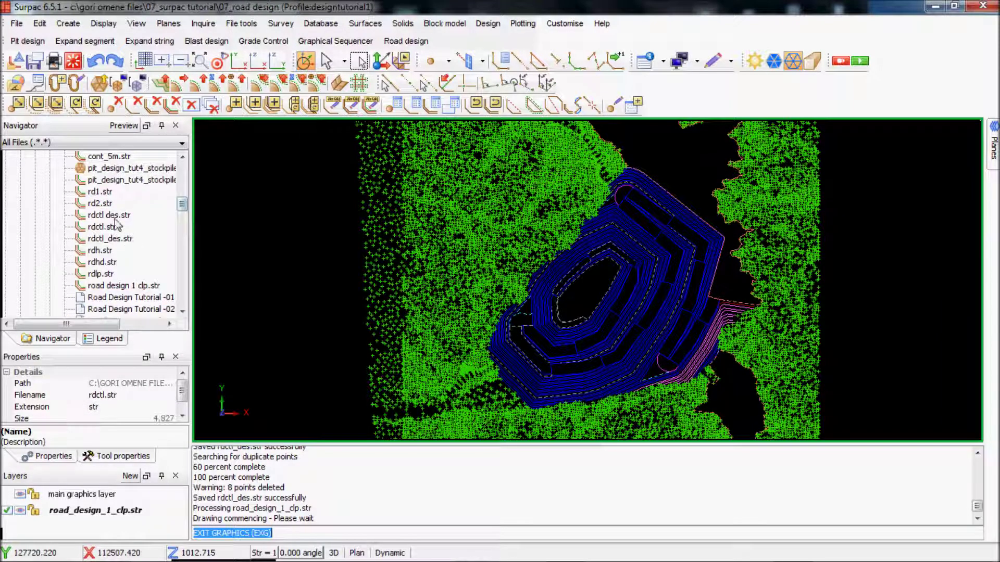
click(115, 217)
Load rdctl des.str as a new layer and tilt the view to inspect the road curve in 3-D
drag(596, 256, 597, 254)
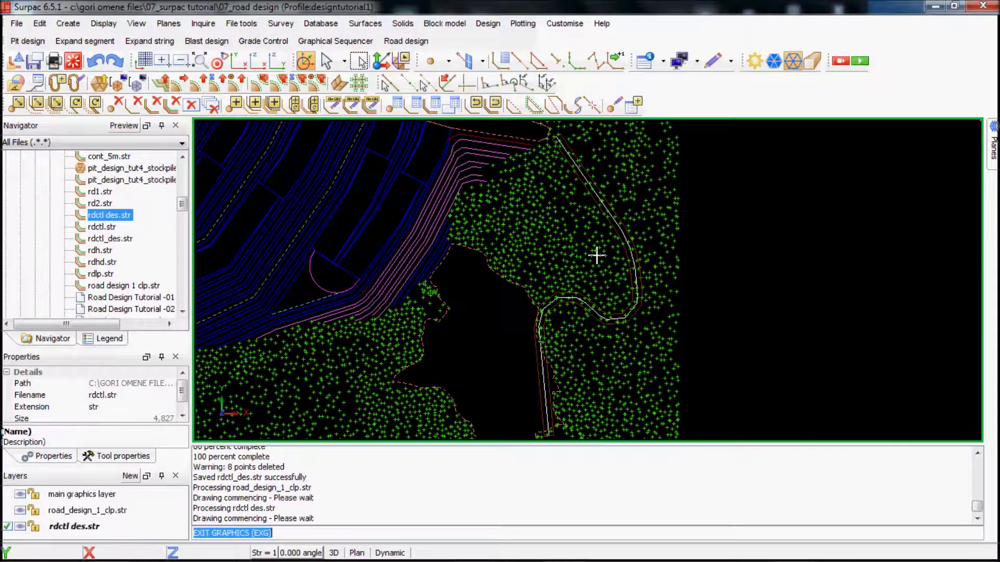
drag(597, 332, 542, 306)
scroll(546, 285, up, 3)
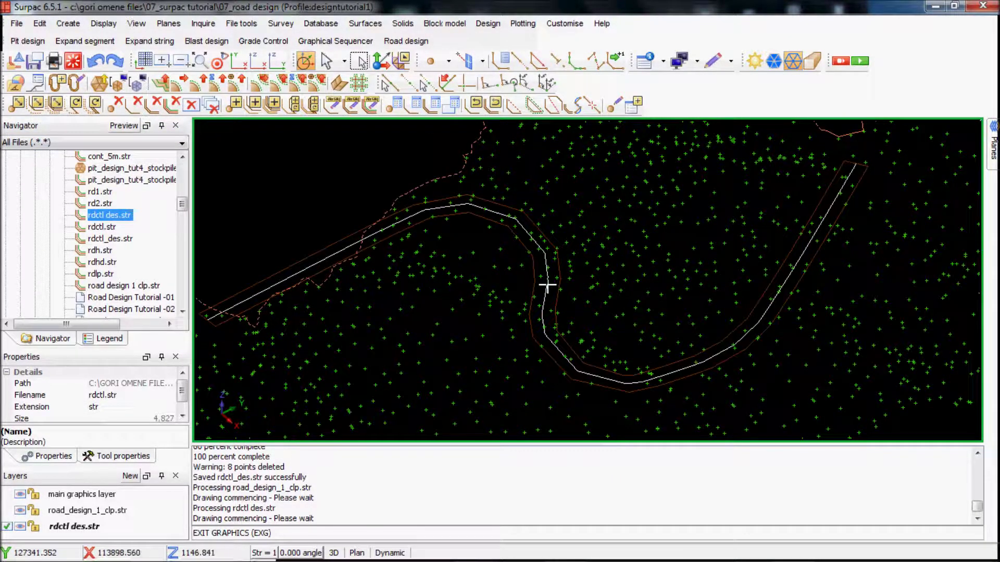
scroll(546, 285, down, 2)
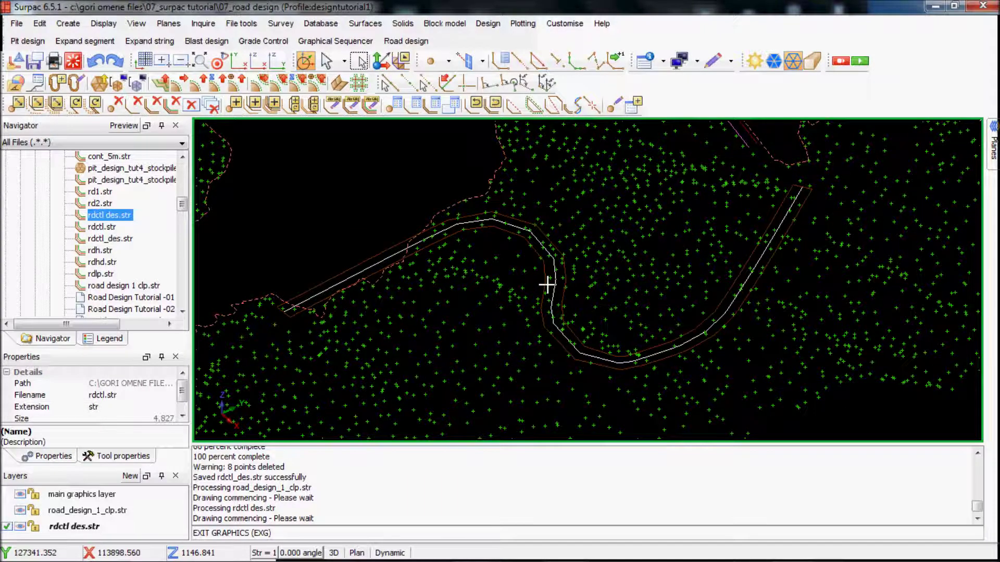
scroll(547, 285, down, 3)
scroll(603, 286, down, 2)
middle_drag(603, 286, 632, 288)
scroll(630, 306, up, 3)
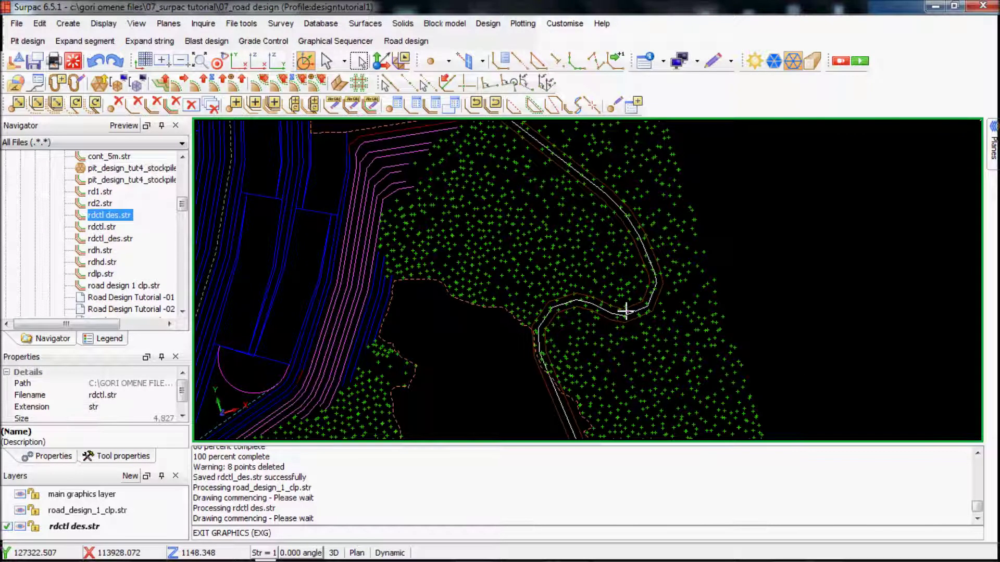
scroll(629, 224, up, 3)
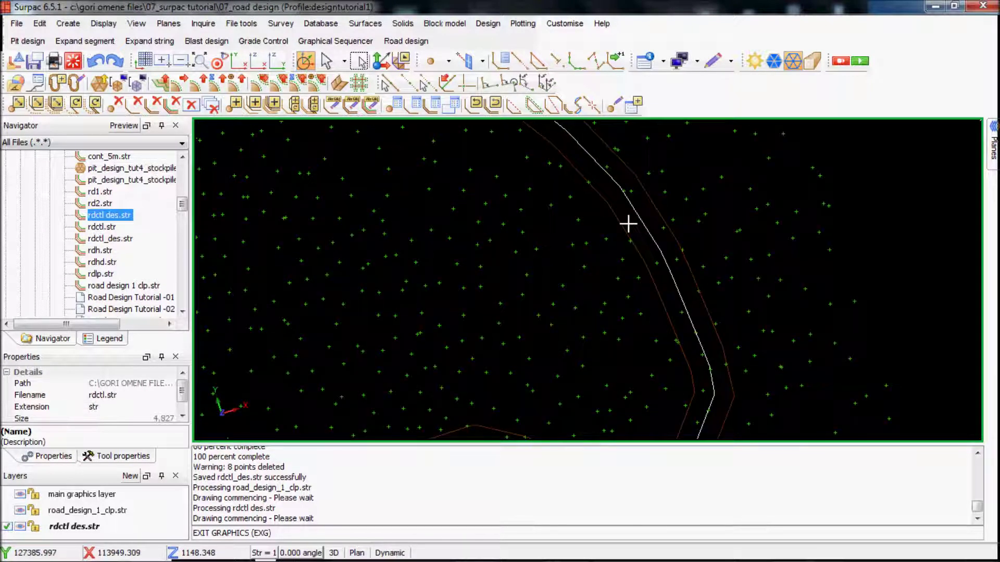
Delete the rdctl des.str layer and load rdctl_des.str into the graphics window instead
click(108, 240)
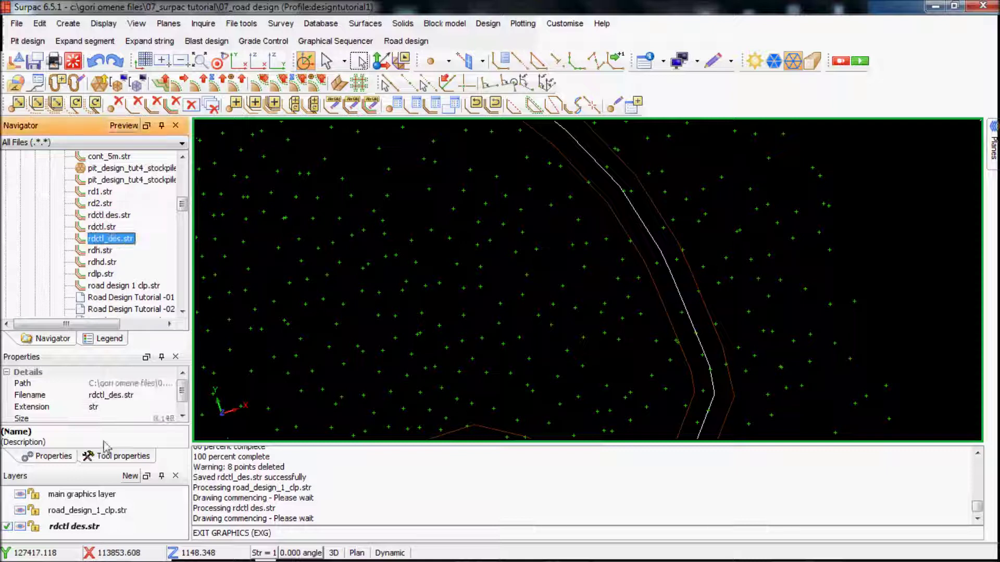
click(79, 526)
right_click(78, 526)
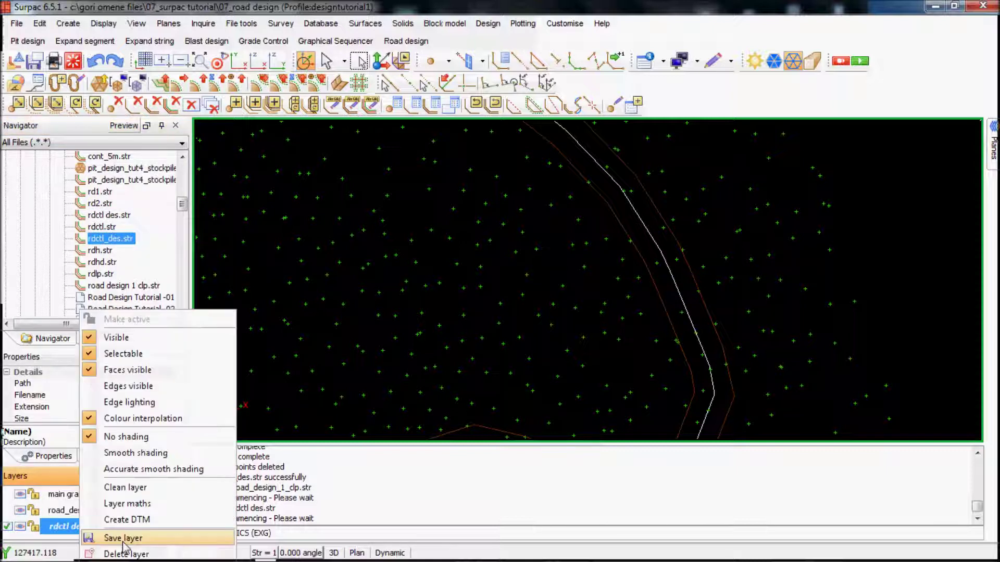
click(130, 553)
mouse_move(111, 239)
mouse_down()
mouse_move(635, 238)
mouse_move(628, 228)
mouse_up()
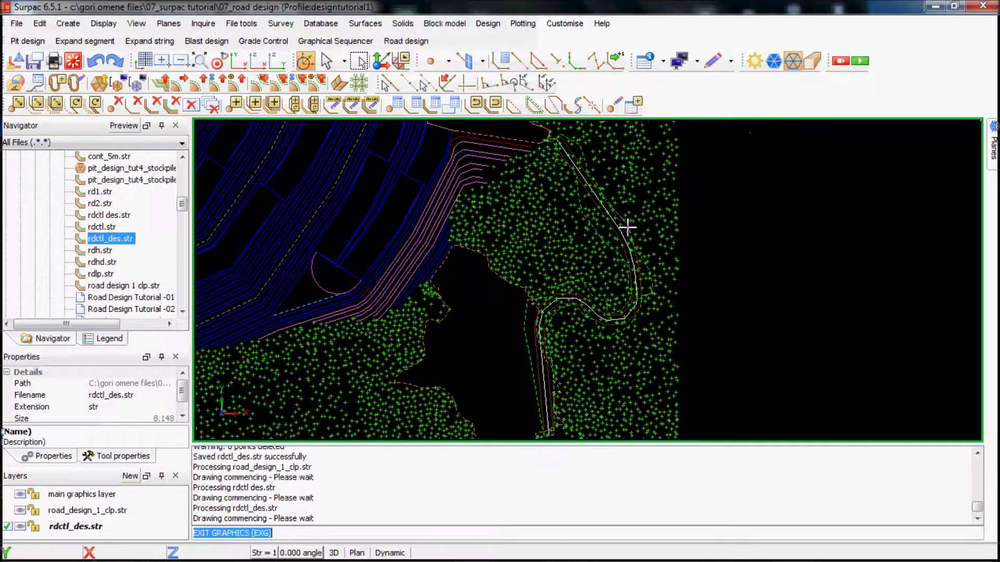
scroll(627, 228, up, 3)
scroll(633, 247, down, 1)
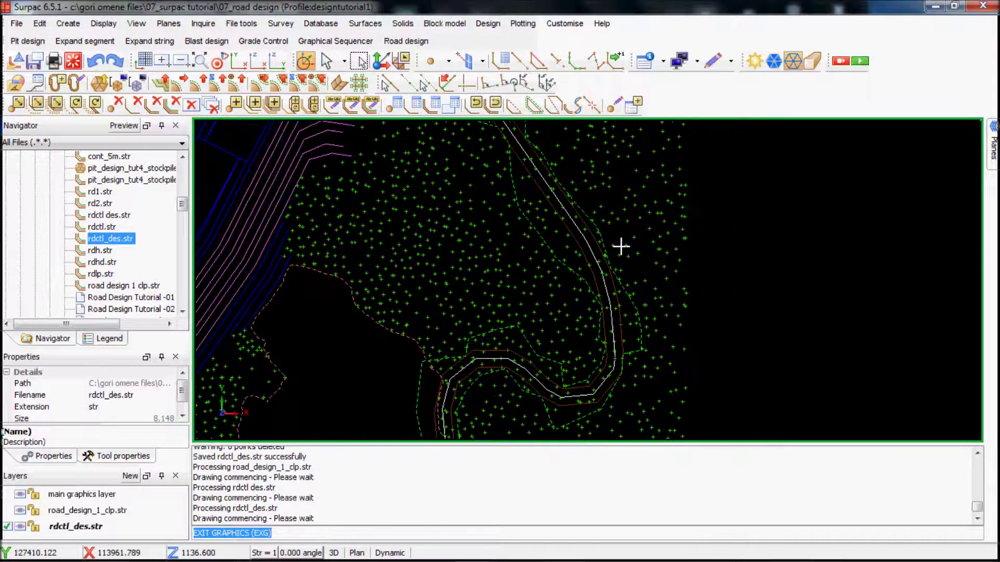
Set road_design_1_clp.str as the active layer in the Layers panel and zoom to inspect the road
scroll(540, 212, down, 2)
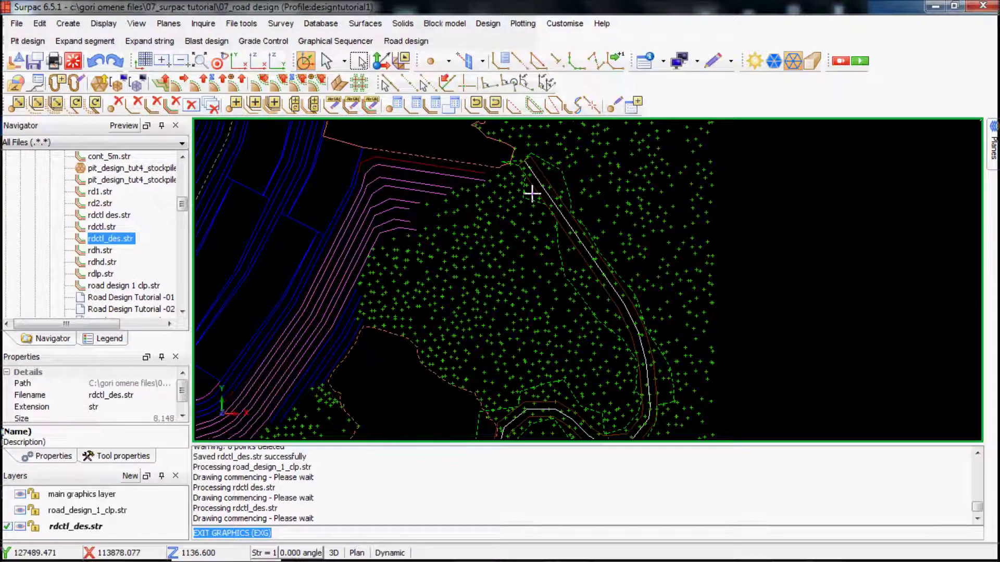
scroll(531, 194, up, 2)
scroll(531, 194, down, 1)
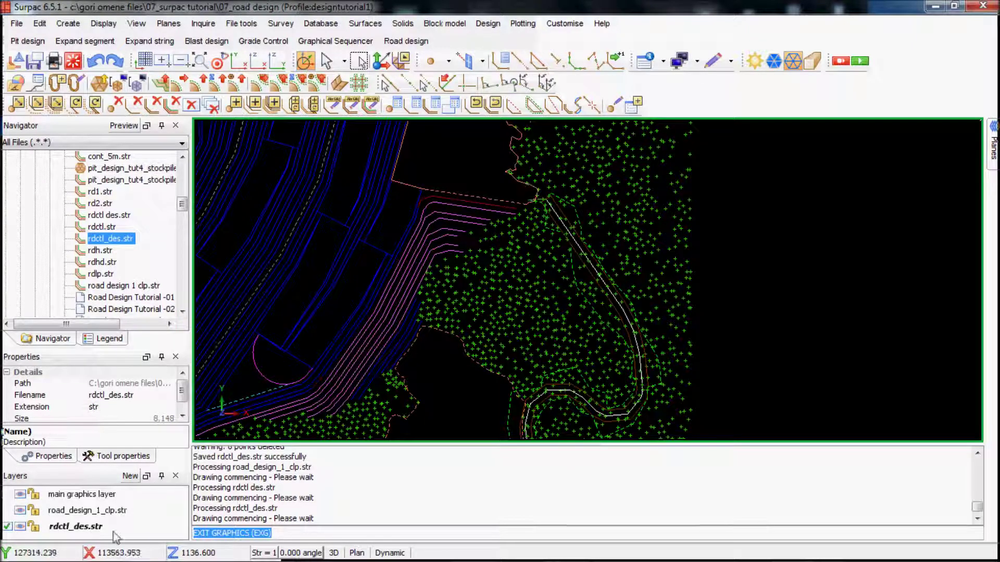
click(108, 511)
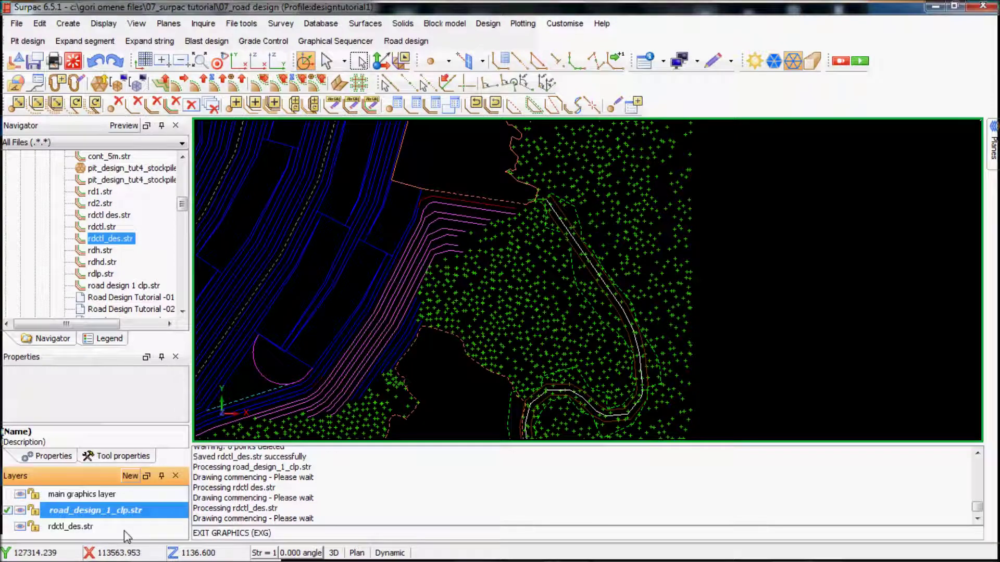
scroll(609, 345, up, 2)
scroll(610, 232, down, 2)
scroll(610, 232, up, 1)
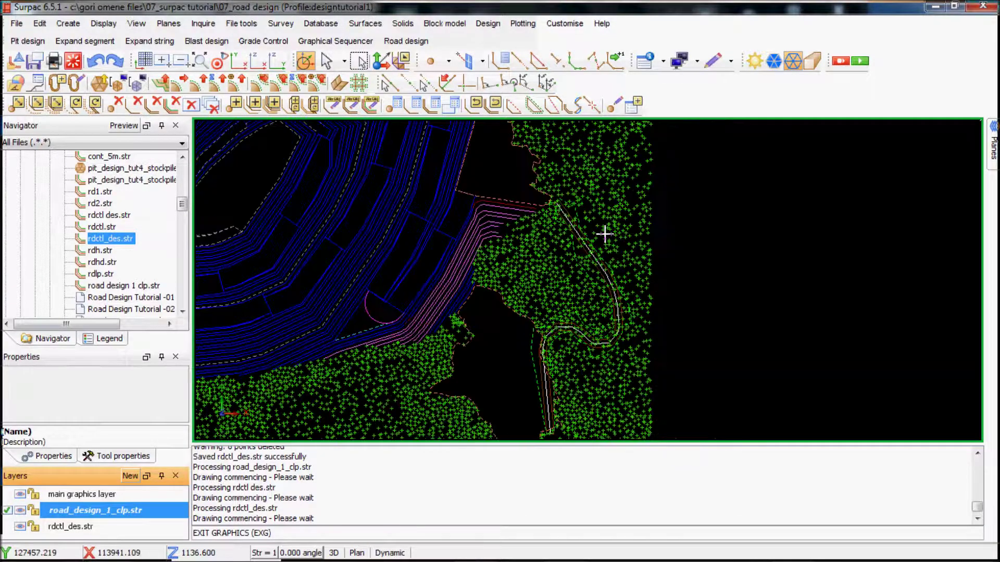
scroll(518, 330, up, 1)
scroll(508, 386, up, 1)
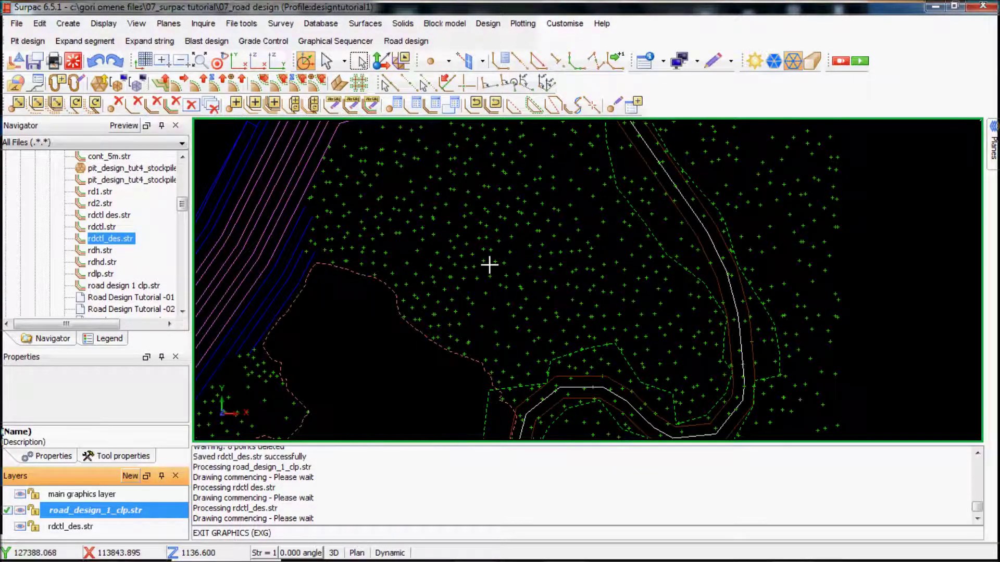
scroll(489, 264, down, 2)
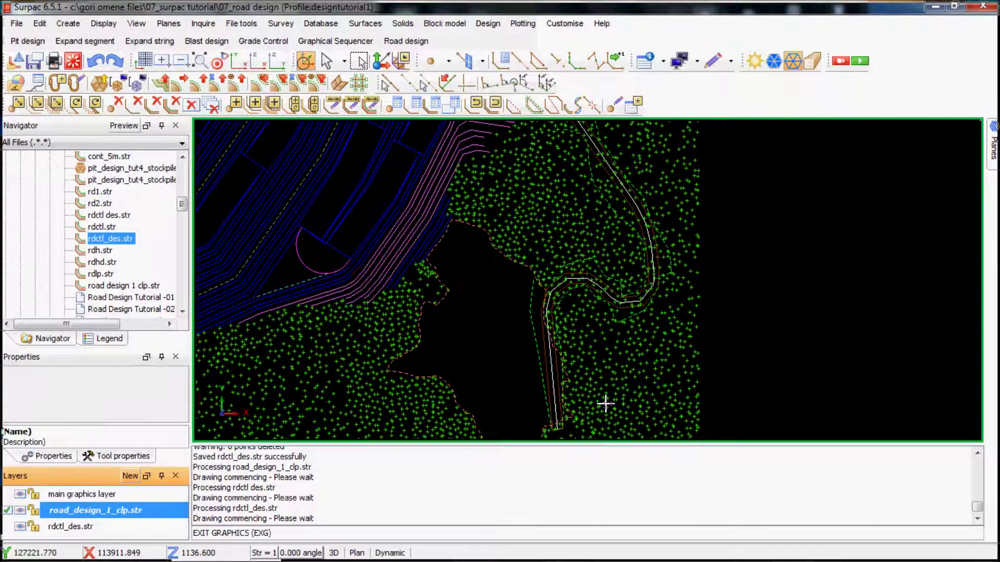
scroll(542, 341, up, 1)
scroll(510, 279, down, 1)
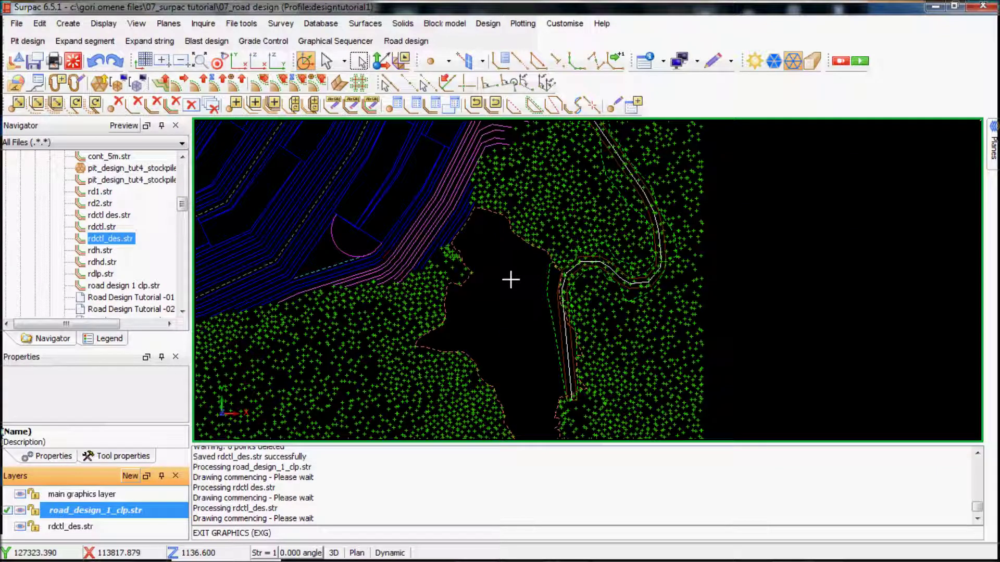
click(40, 23)
Use Edit > Trim > Clip by selected segment to remove the data inside the closed road boundary
mouse_move(94, 73)
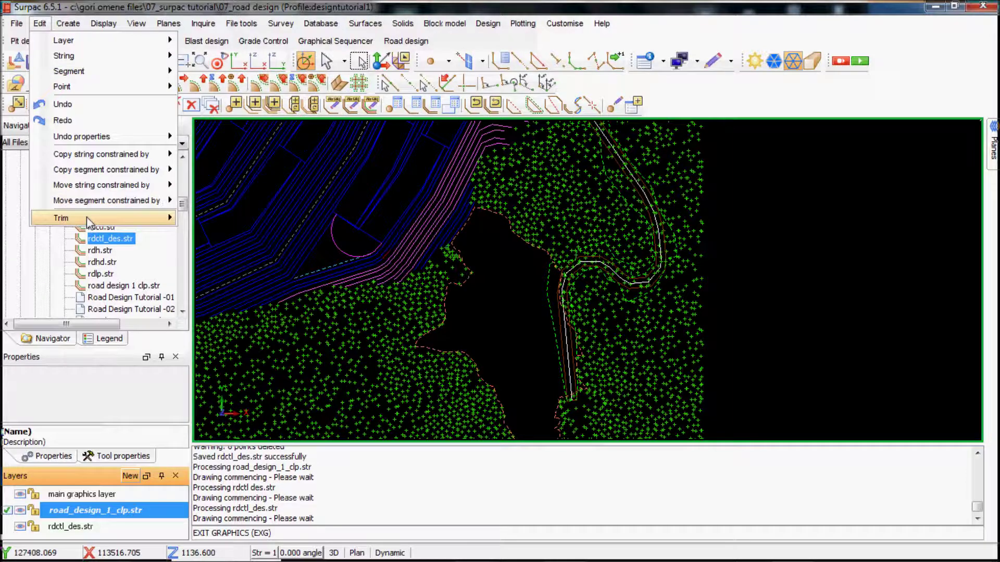
mouse_move(86, 218)
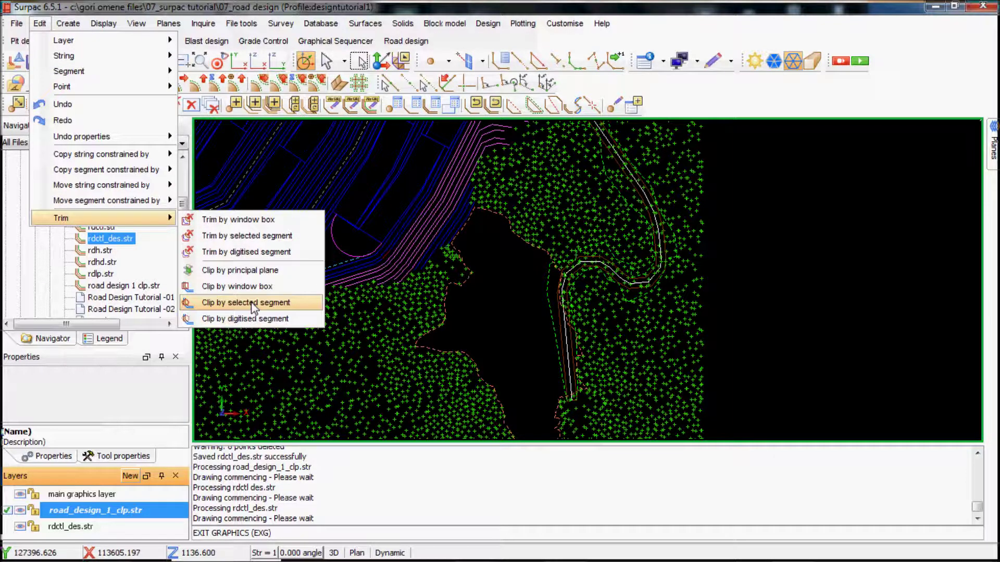
click(254, 307)
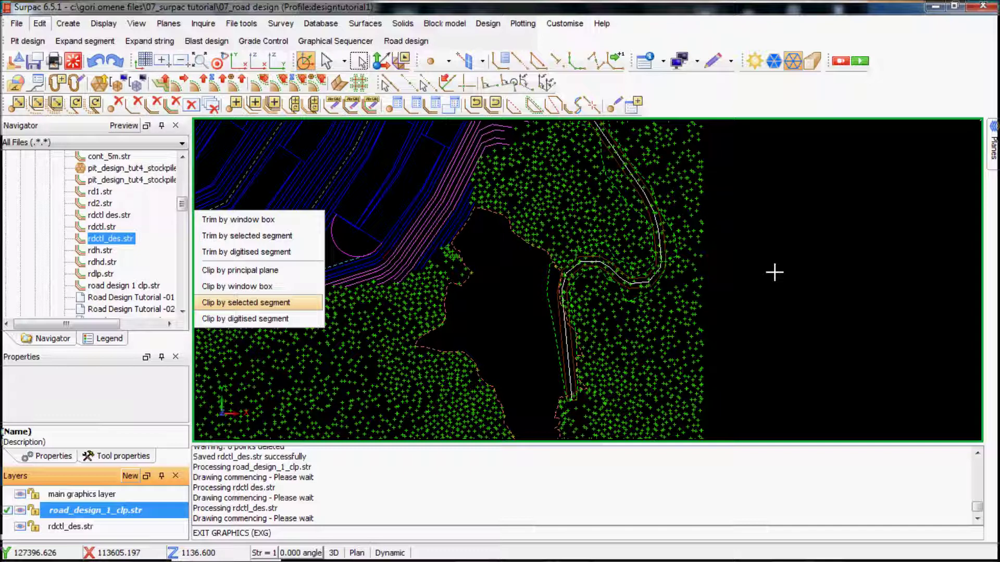
click(551, 327)
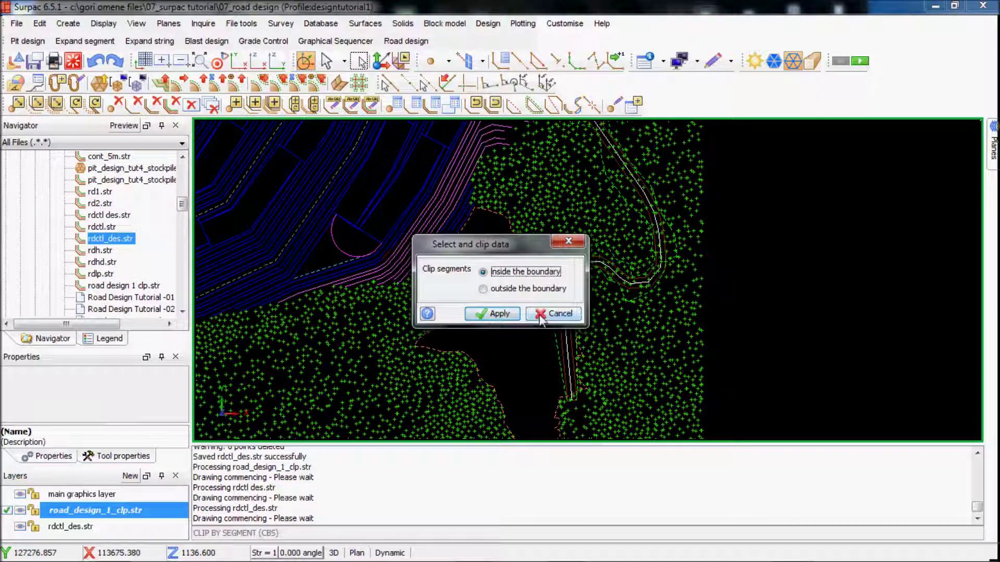
click(497, 314)
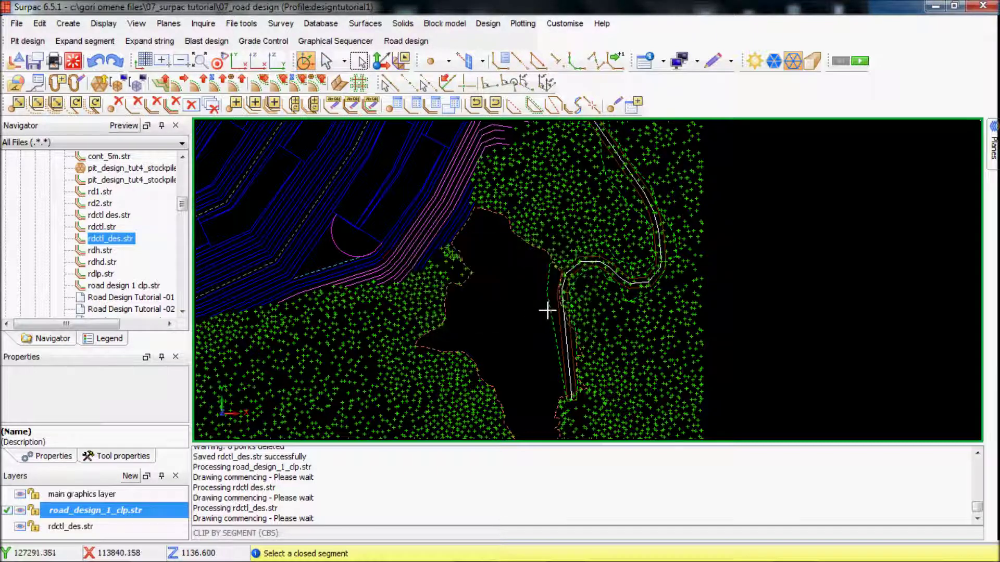
click(567, 310)
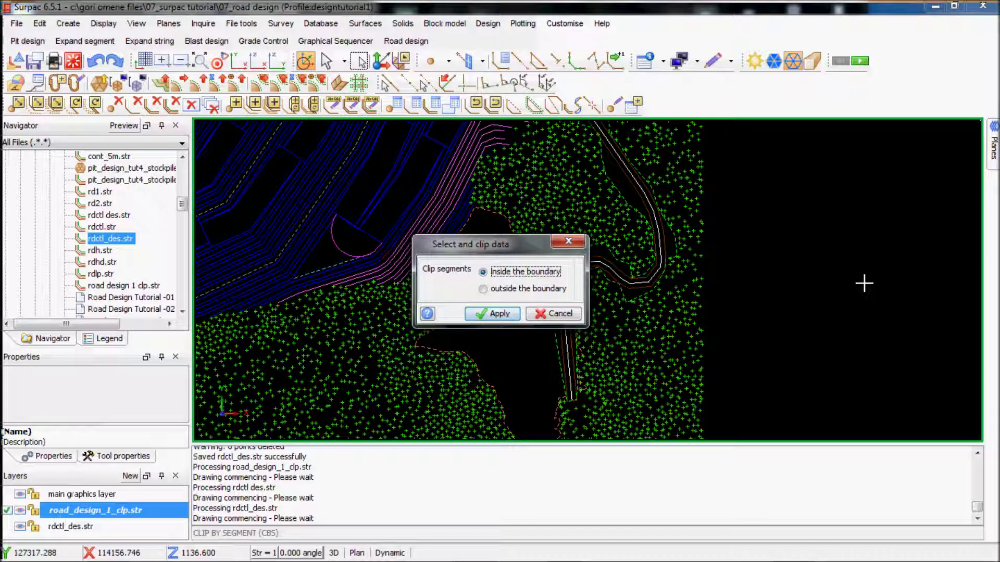
Finish the clip, save the layer as road_design_clp3.str, and clear all layers from the graphics window
key(Return)
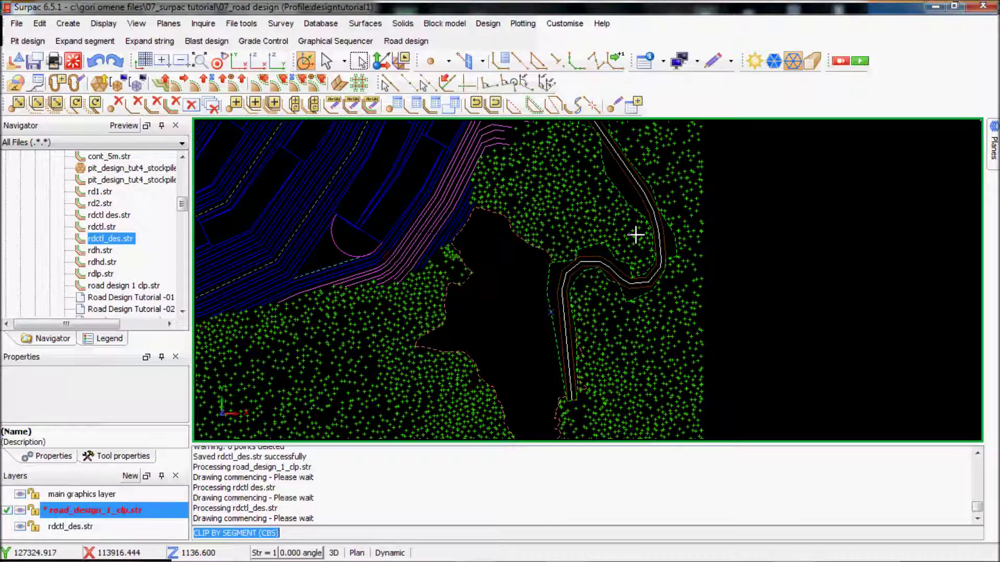
click(34, 62)
click(498, 204)
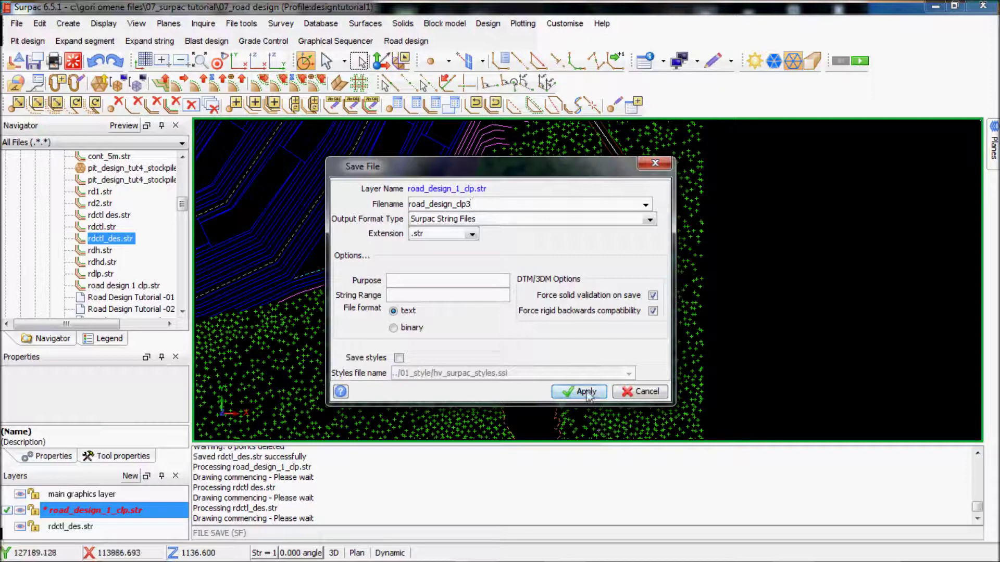
click(586, 396)
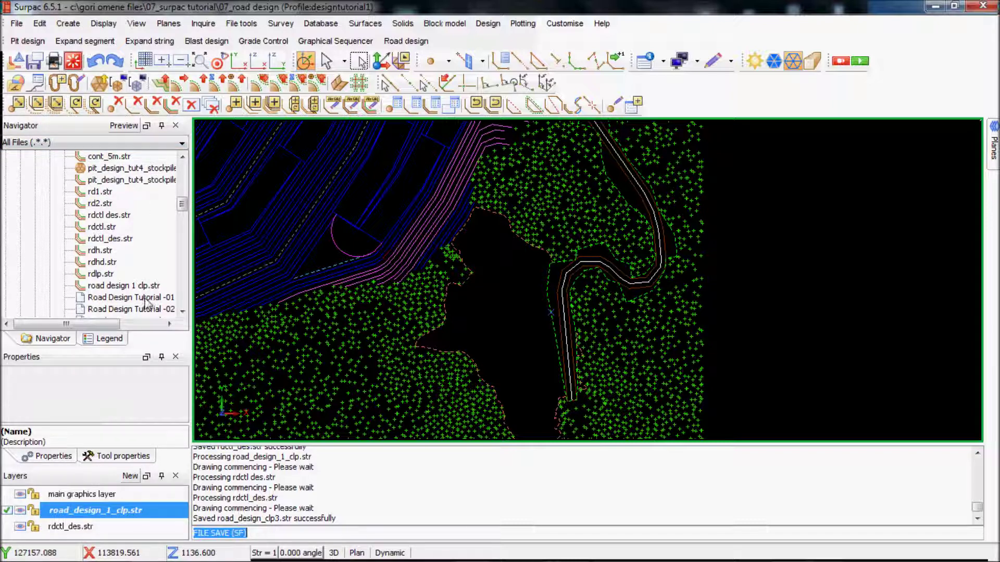
click(74, 61)
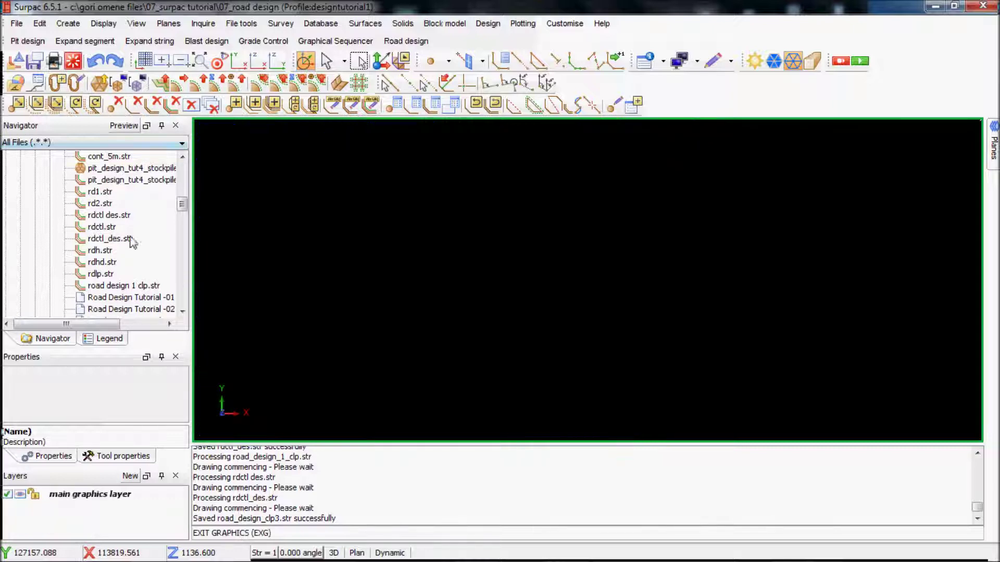
Load road_design_clp3.str into the graphics window from the Navigator
scroll(131, 241, down, 3)
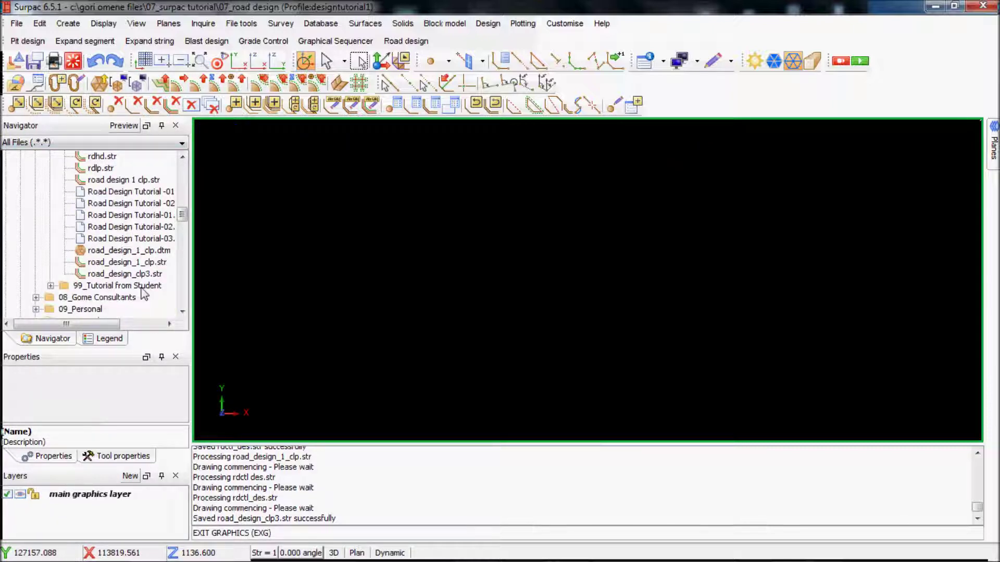
click(130, 274)
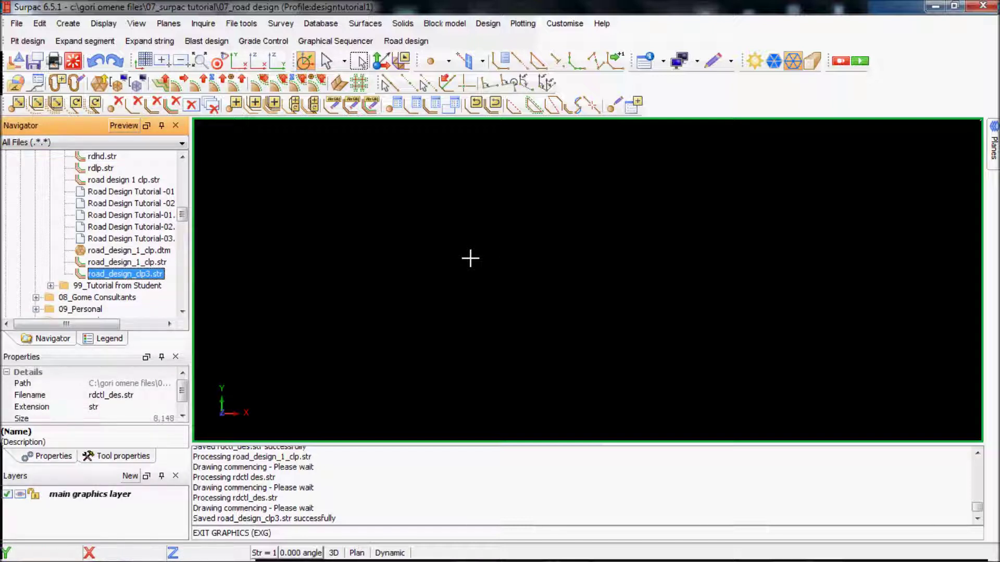
double_click(112, 277)
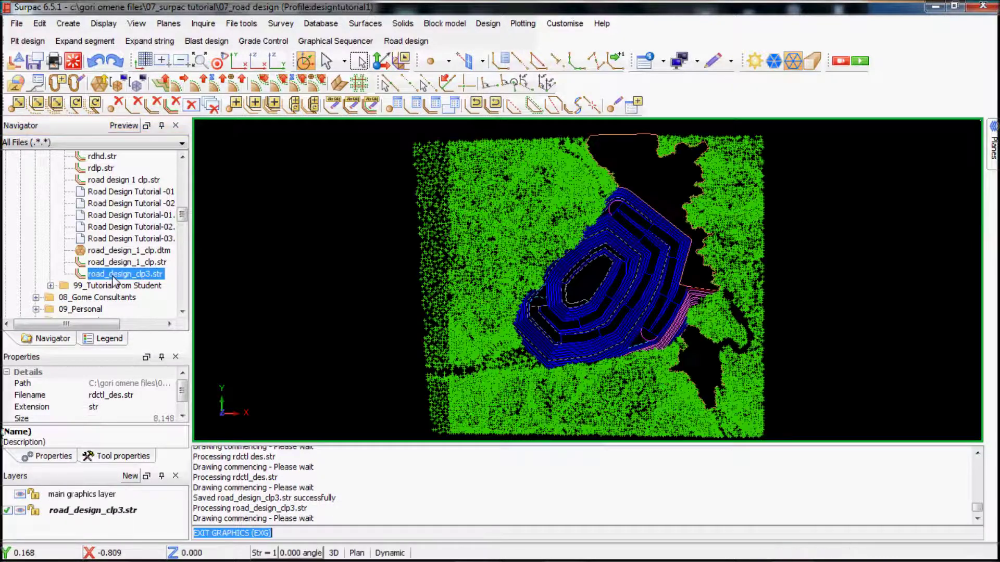
Add the rdctl_des.str road design strings into the same road_design_clp3 layer
scroll(865, 337, up, 1)
scroll(565, 330, up, 4)
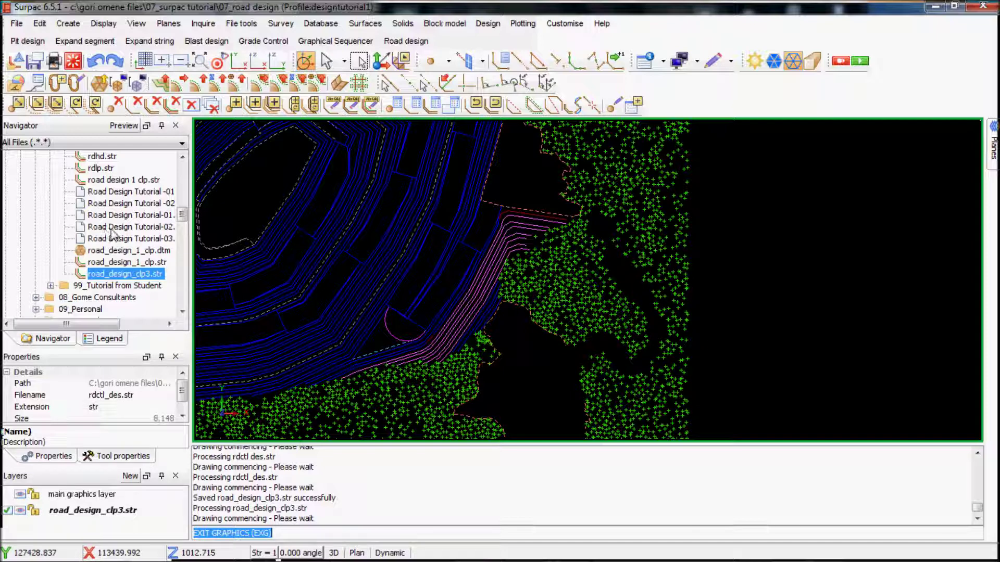
scroll(112, 235, up, 2)
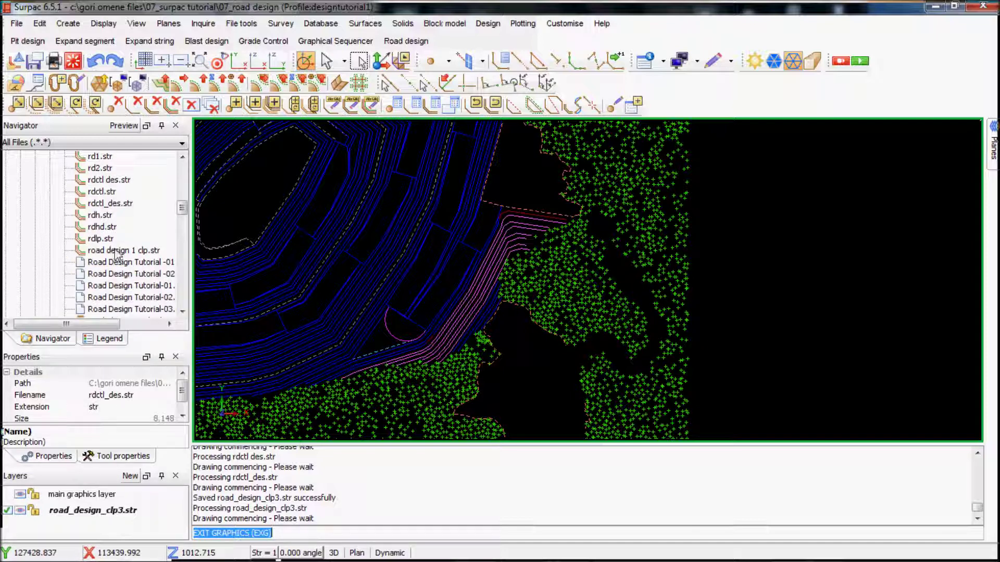
click(109, 204)
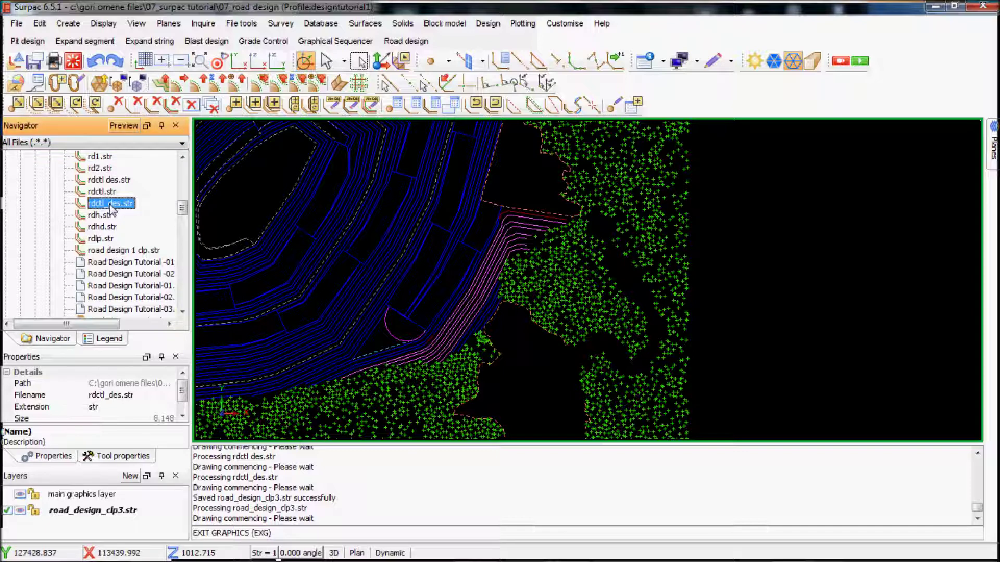
drag(110, 206, 727, 259)
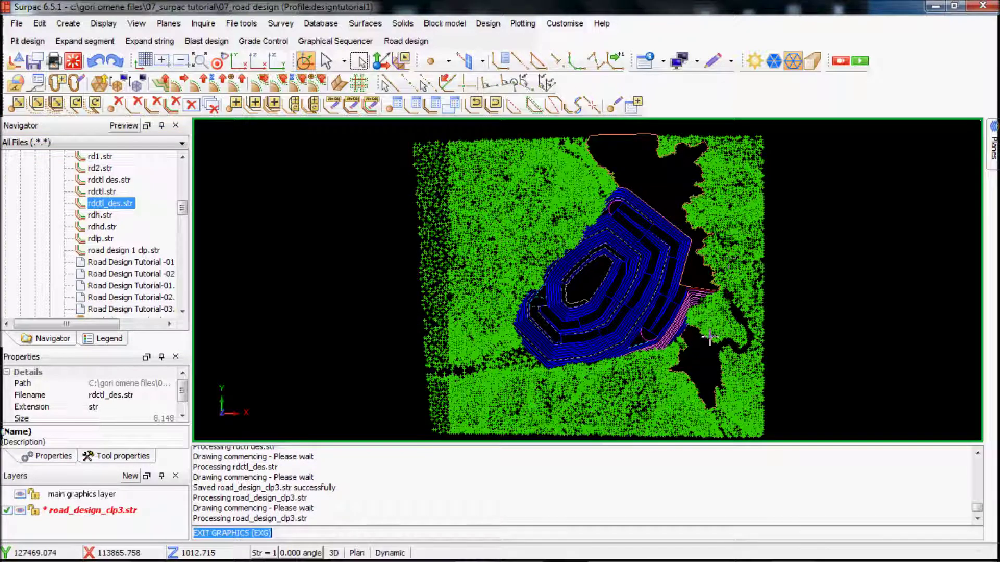
scroll(749, 349, up, 3)
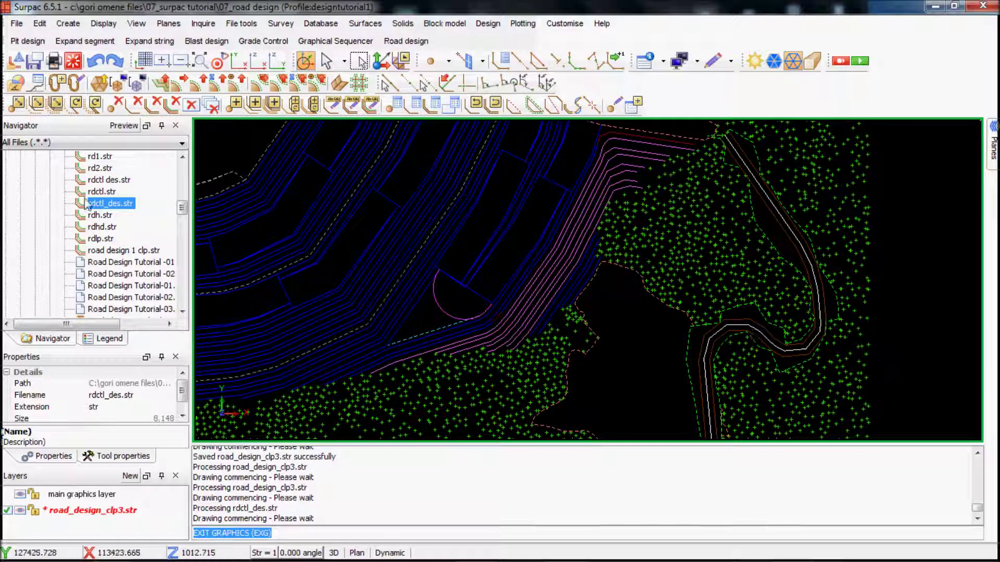
Save the combined layer over road_design_clp3.str, confirming the overwrite
click(34, 61)
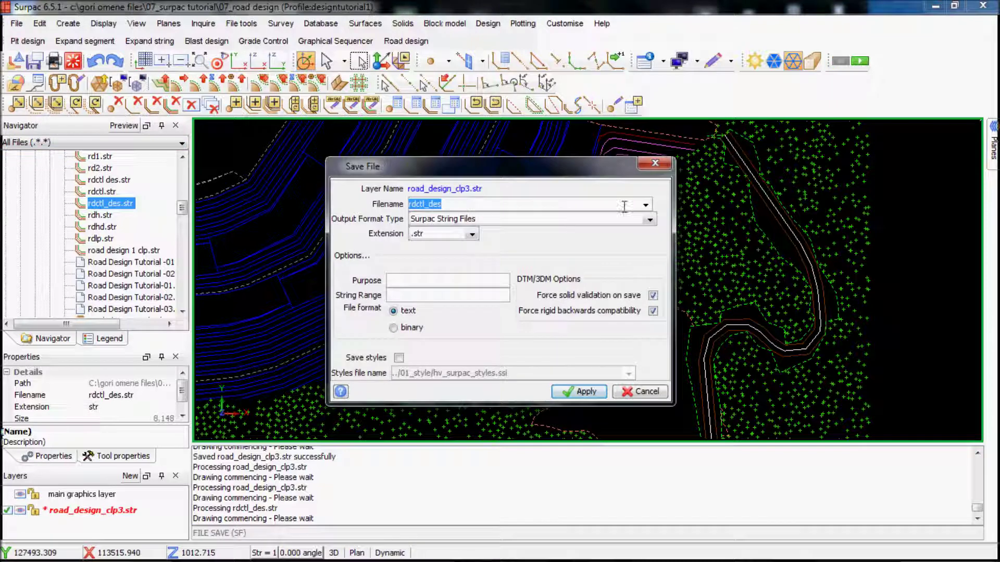
click(645, 204)
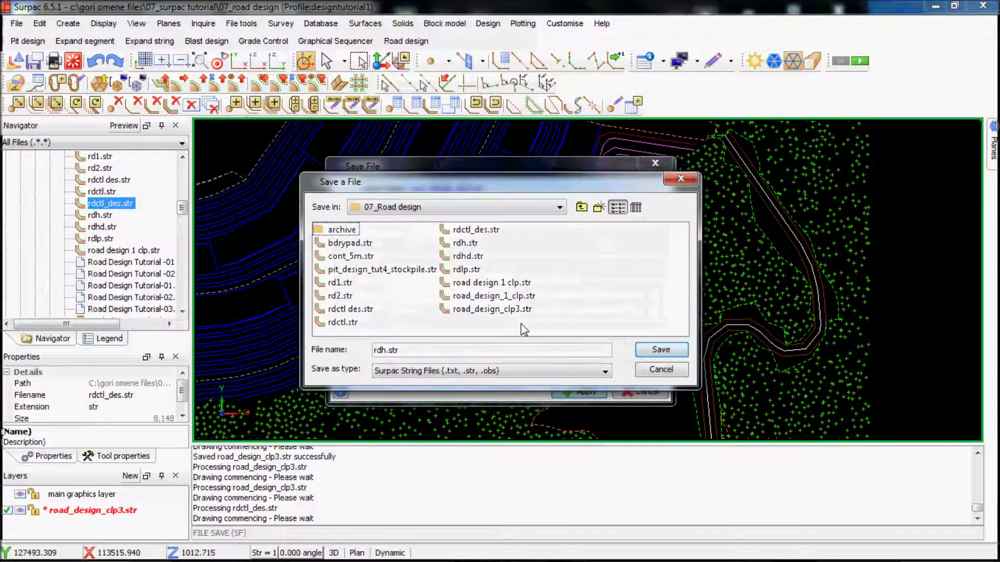
click(513, 310)
click(660, 349)
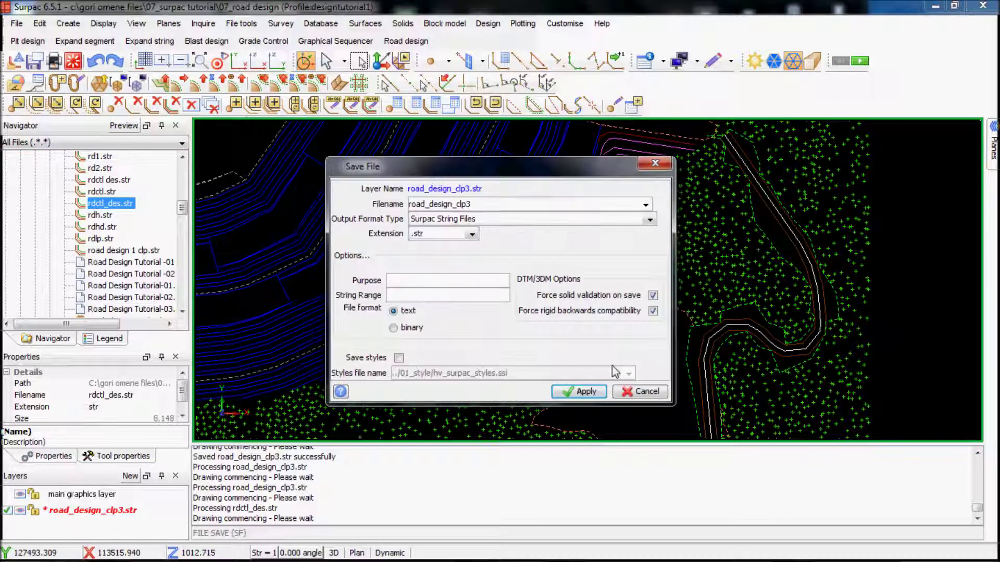
click(583, 392)
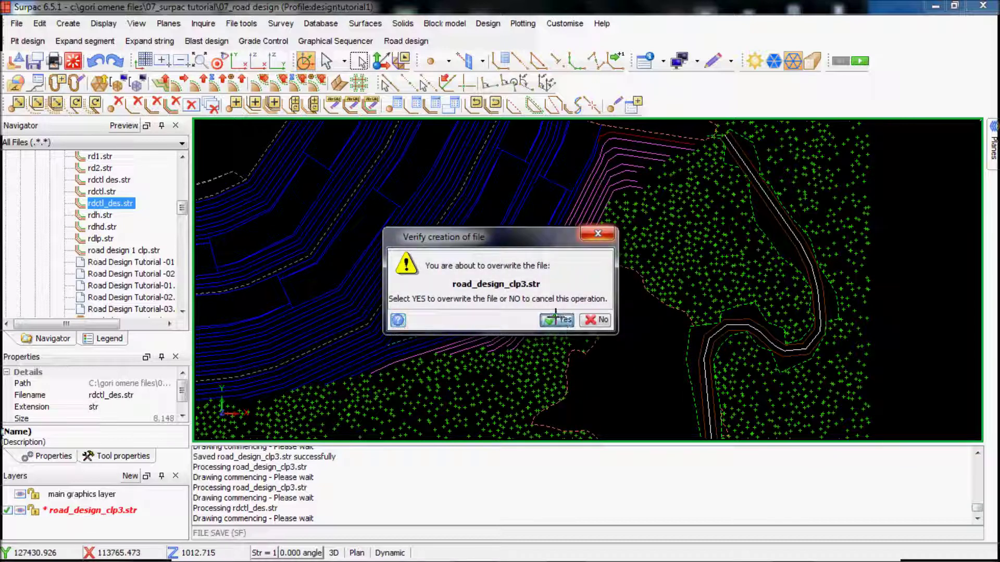
click(557, 319)
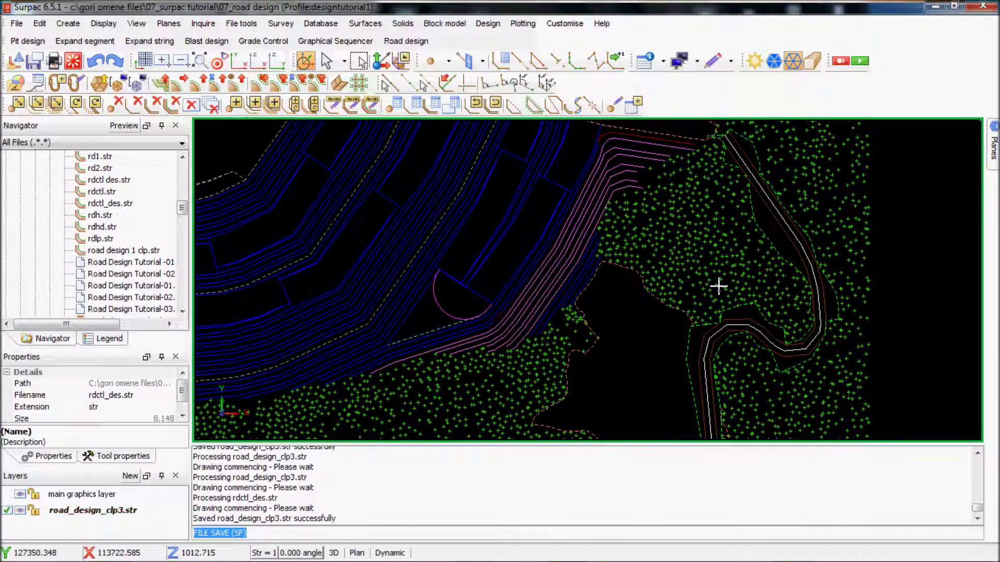
Save over road_design_clp3.str a second time, approving the overwrite again
scroll(704, 284, down, 2)
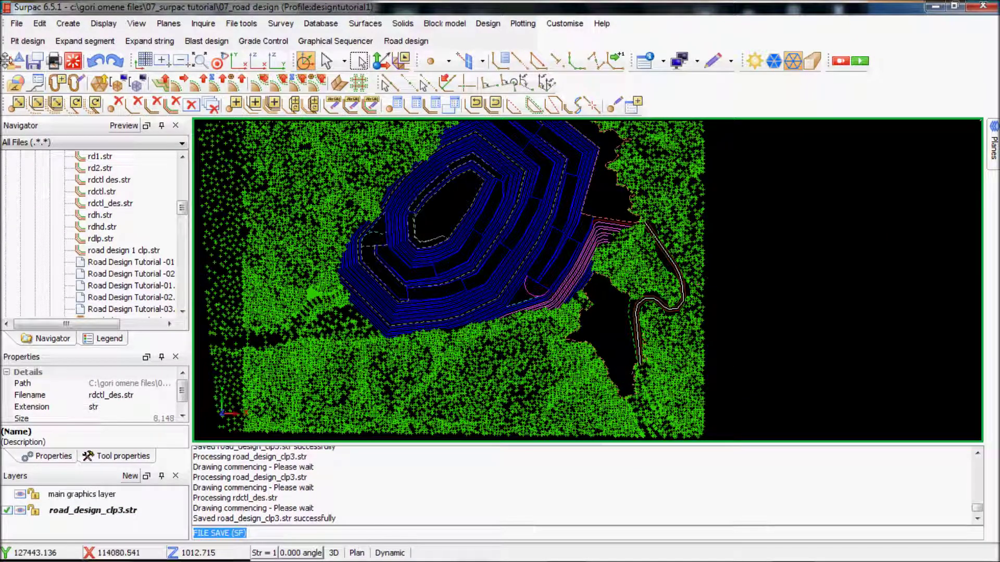
click(33, 66)
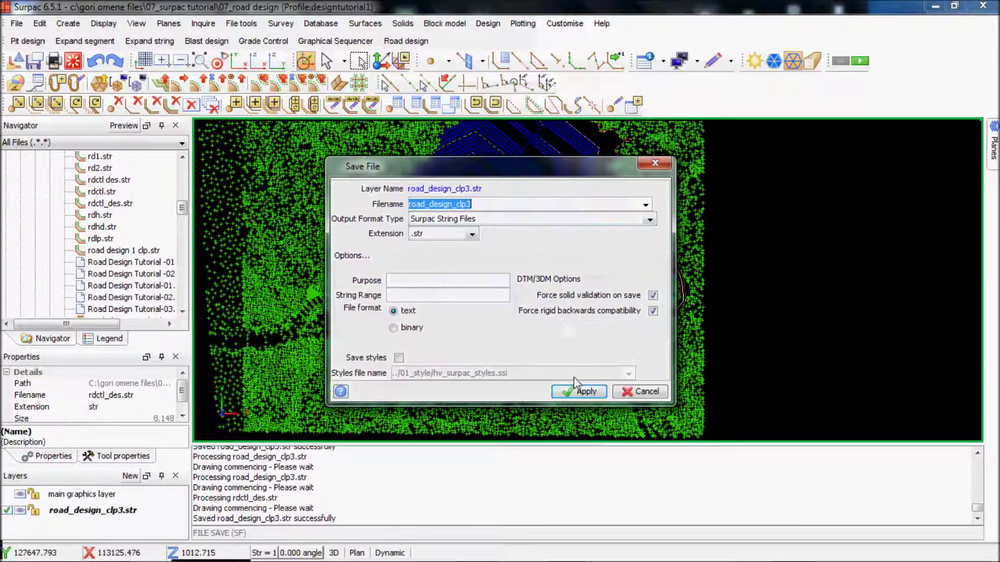
click(575, 392)
click(551, 321)
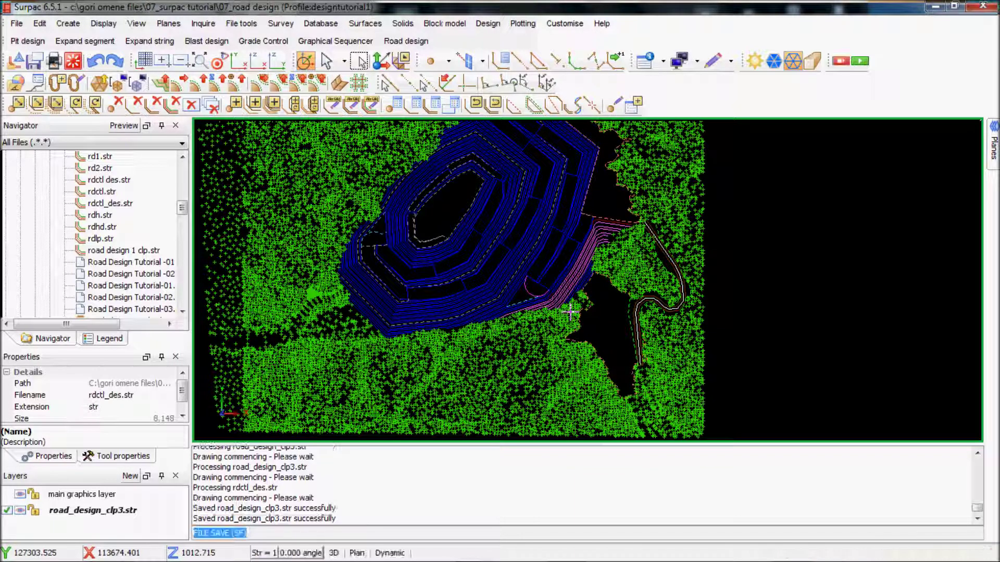
scroll(570, 311, up, 2)
scroll(570, 311, down, 3)
scroll(570, 311, up, 2)
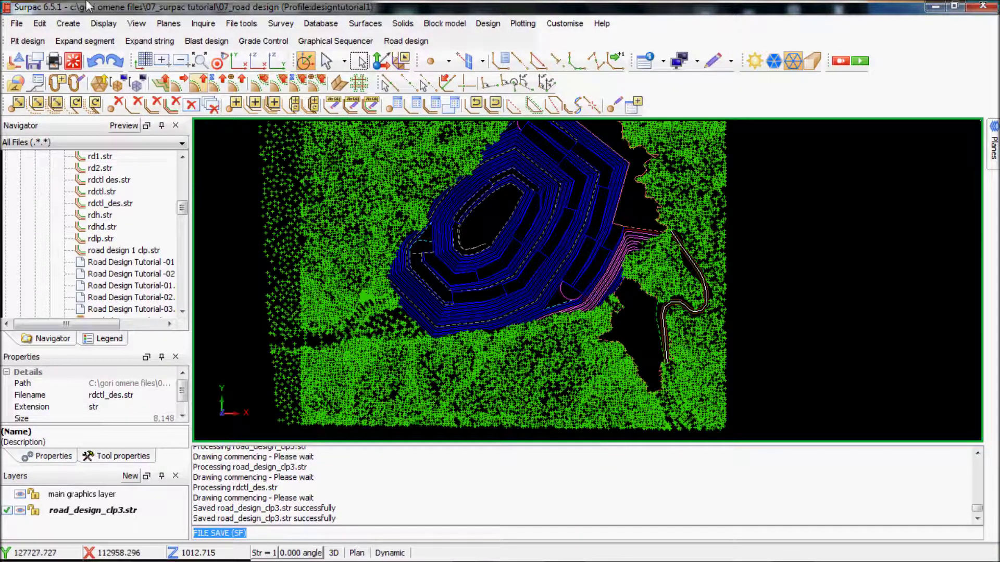
scroll(570, 311, down, 1)
Triangulate the road_design_clp3 layer with Surfaces > Create DTM from Layer, producing 42665 triangles
click(365, 24)
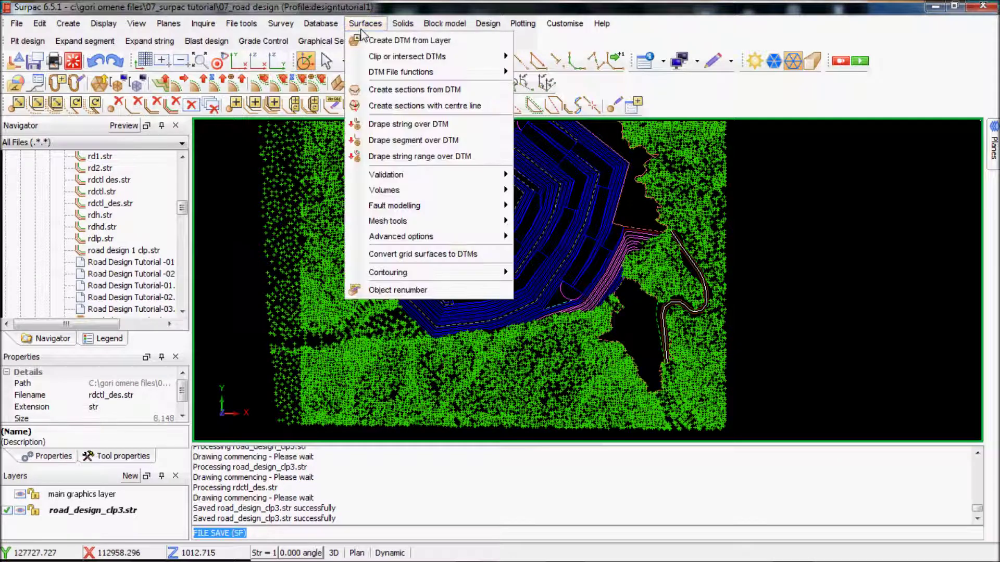
click(396, 40)
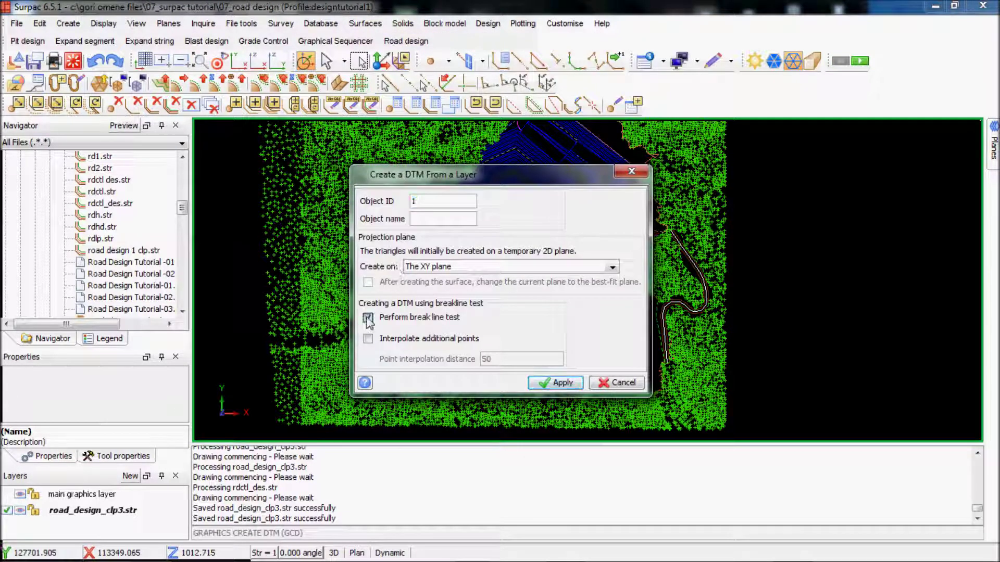
click(557, 384)
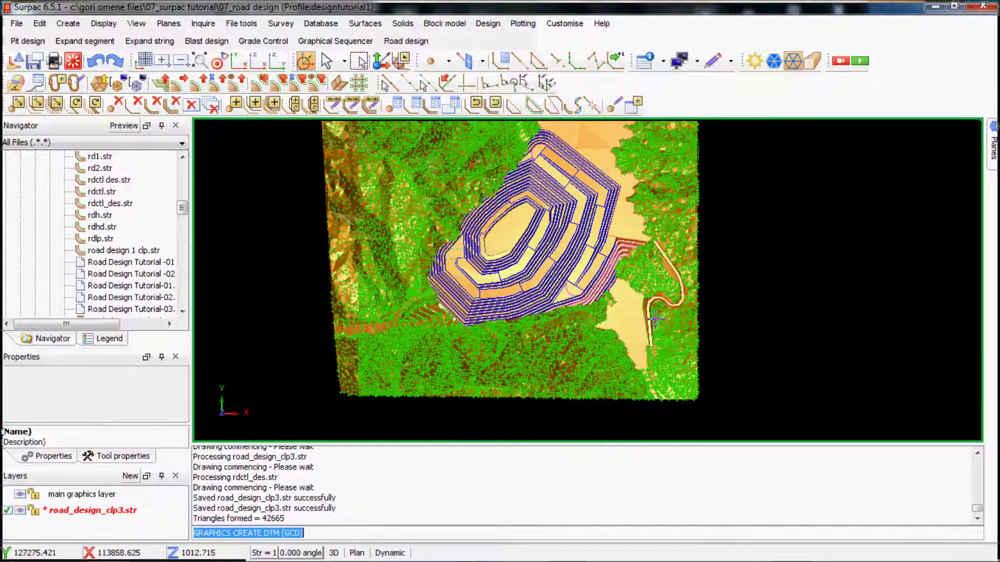
Tilt, retarget and rotate the 3-D view to inspect the road bend on the surface
middle_drag(657, 319, 623, 290)
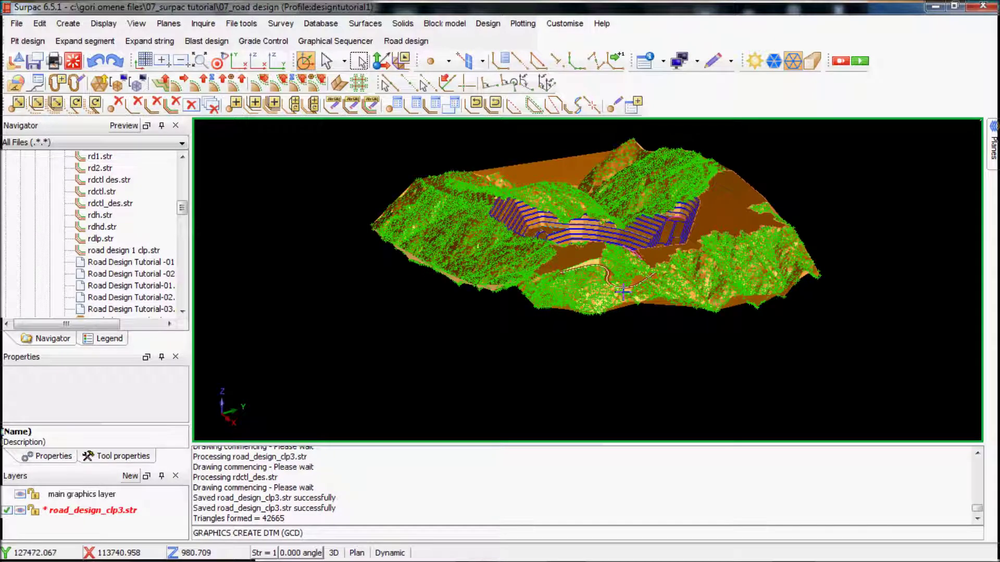
scroll(623, 291, up, 3)
scroll(623, 290, up, 2)
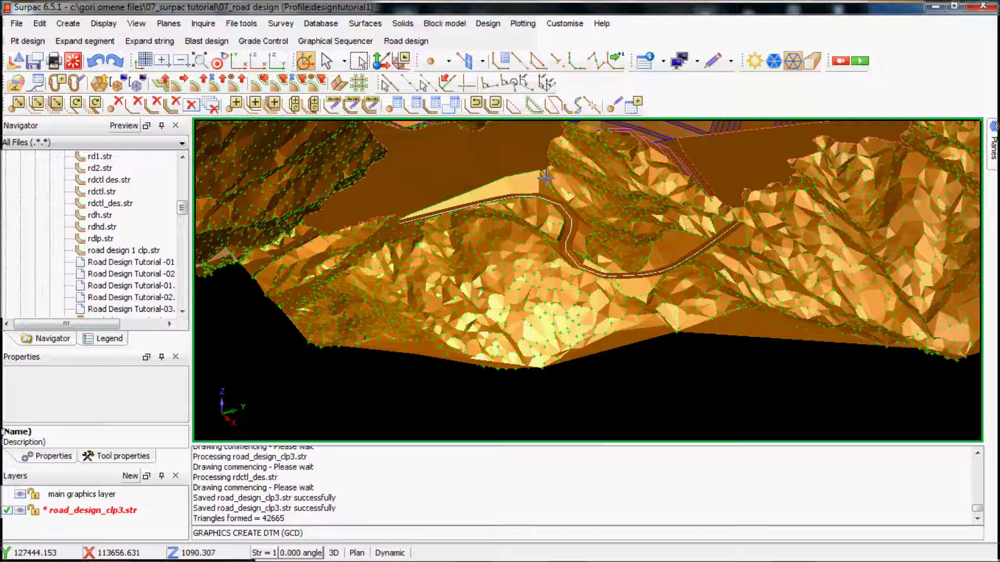
key(t)
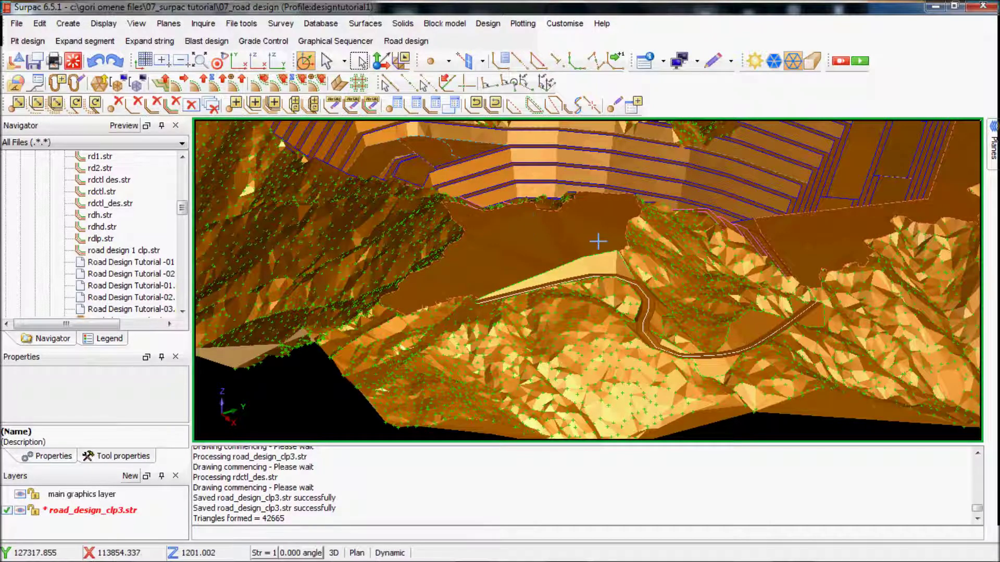
click(598, 239)
drag(573, 245, 509, 320)
scroll(509, 319, up, 5)
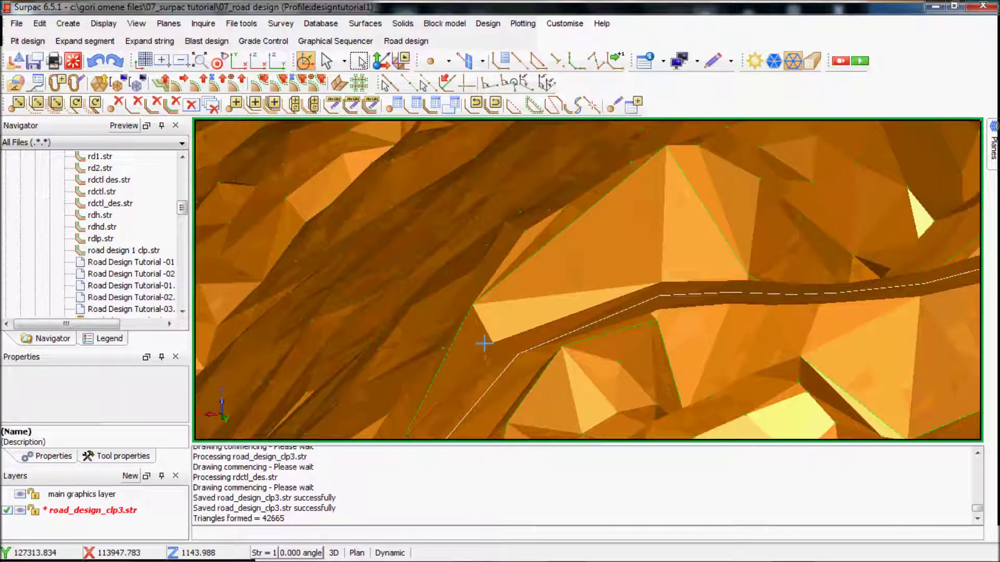
scroll(521, 342, down, 3)
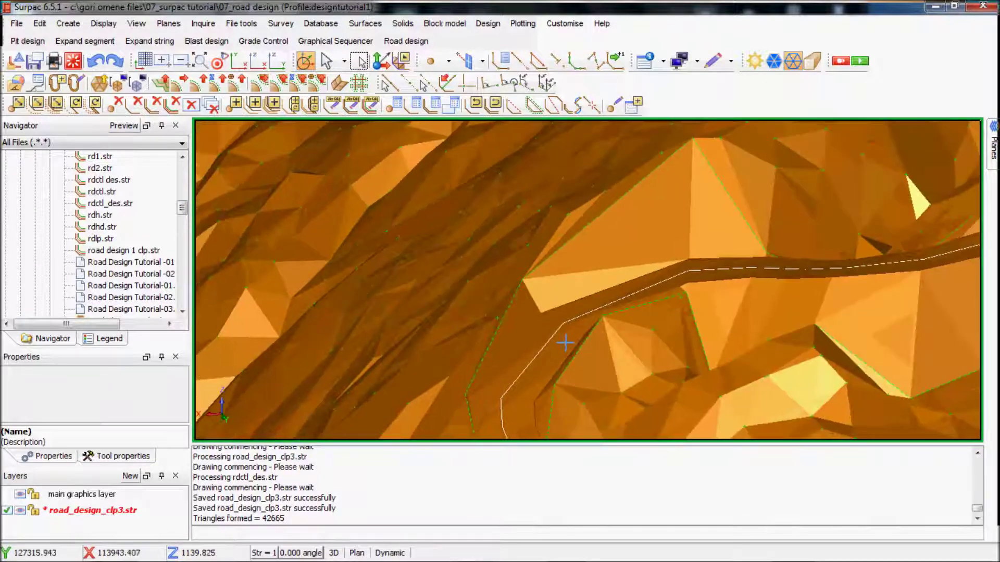
drag(562, 342, 643, 348)
scroll(635, 316, down, 5)
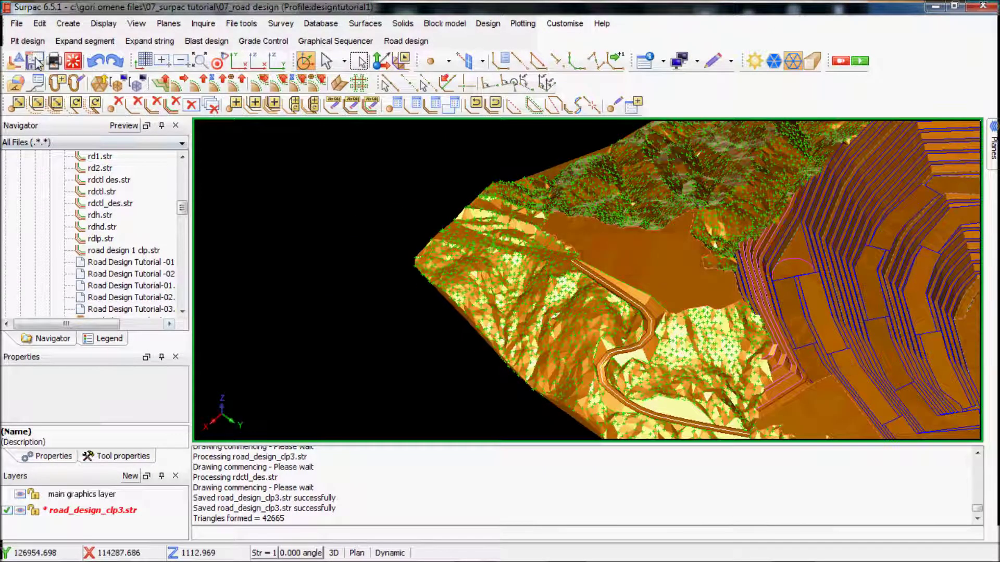
key(ctrl+s)
click(568, 392)
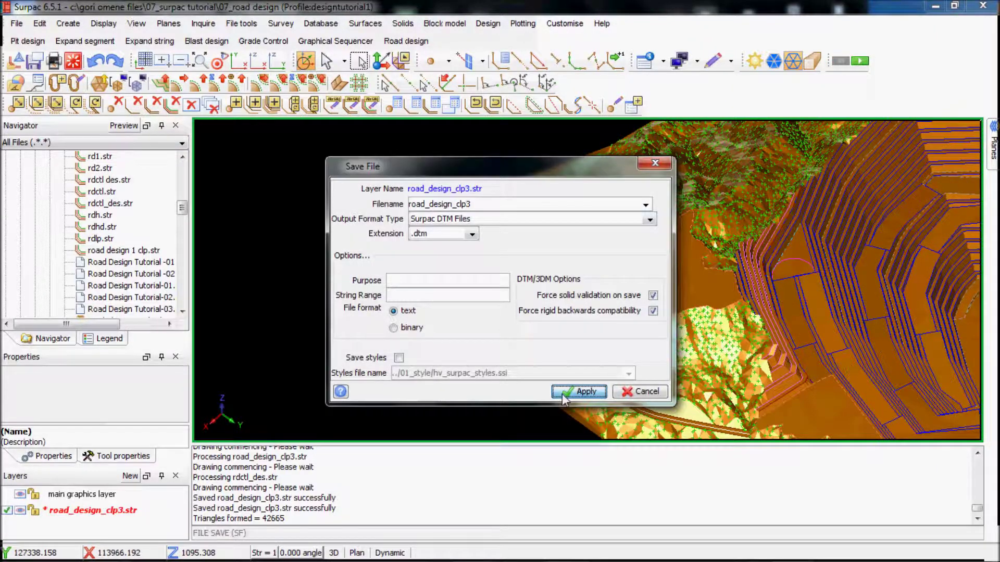
click(556, 320)
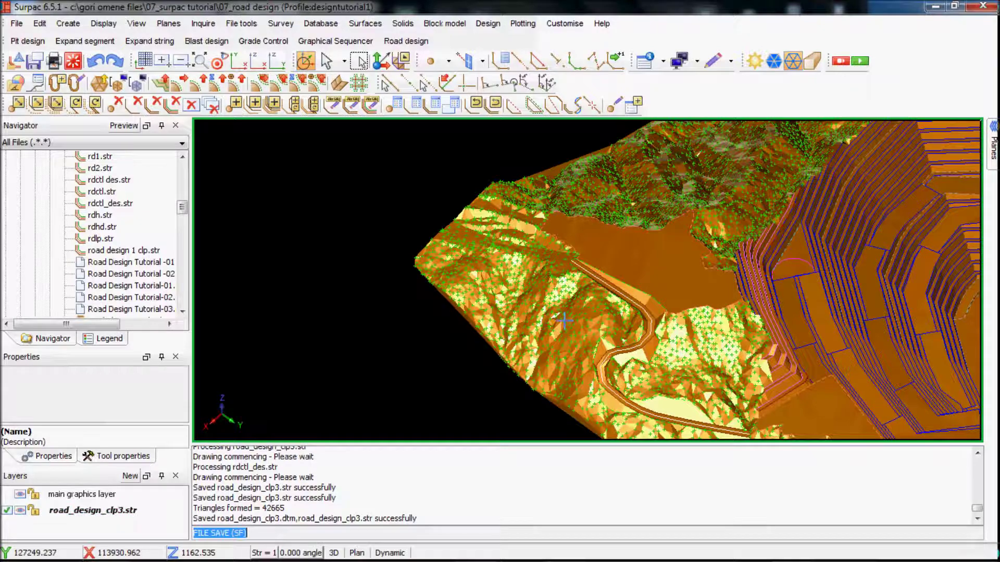
scroll(639, 314, down, 4)
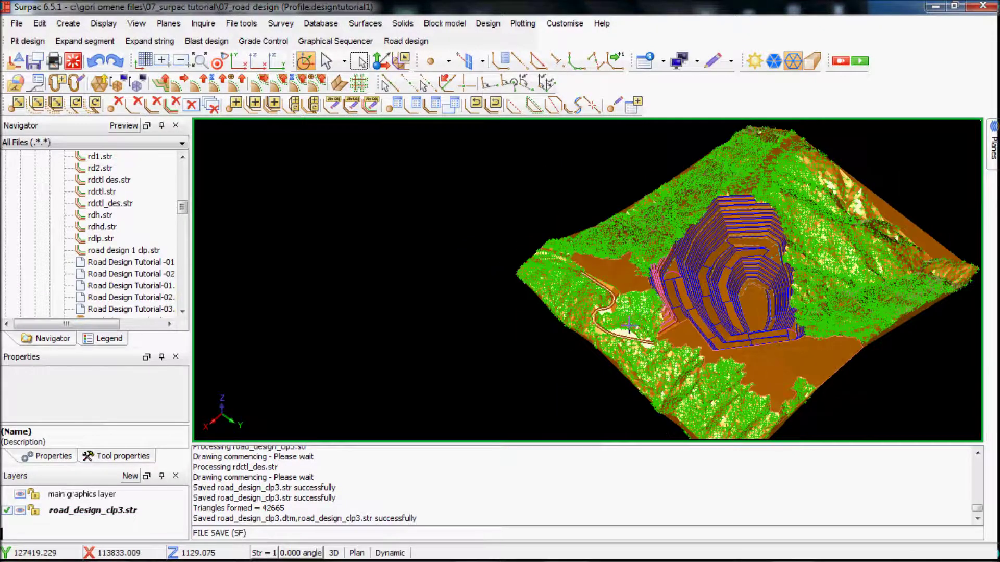
drag(629, 325, 620, 291)
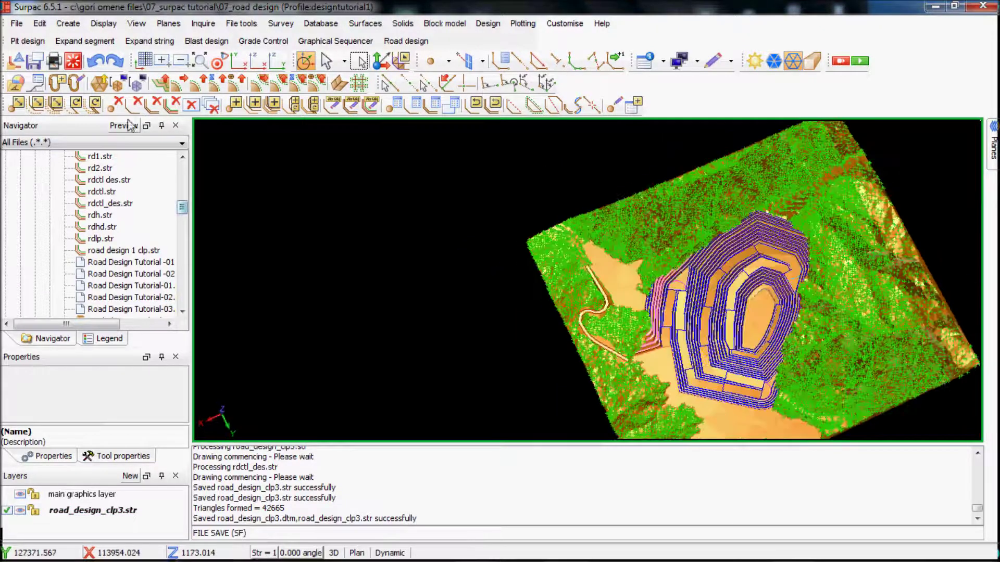
click(73, 63)
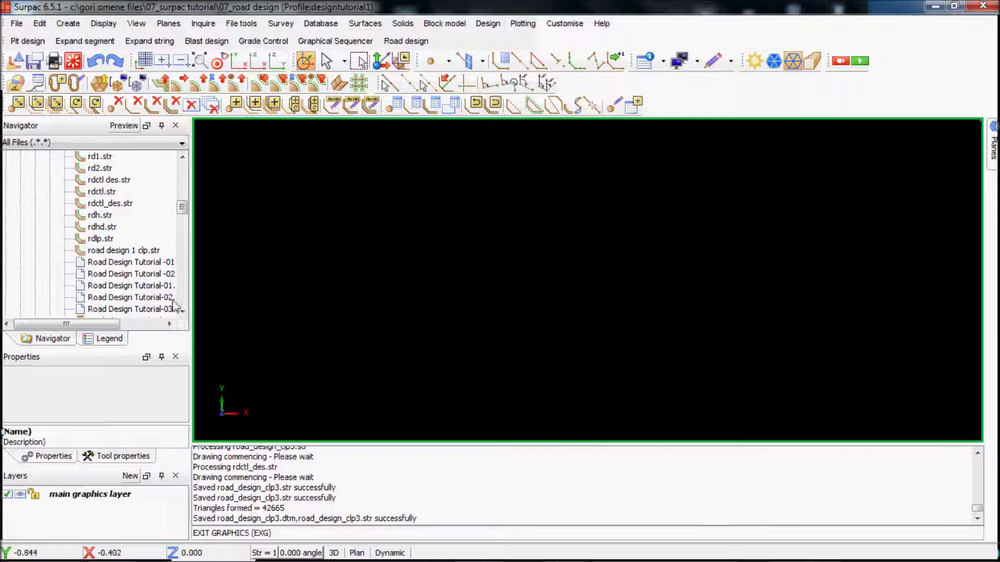
scroll(120, 273, up, 2)
scroll(122, 274, down, 2)
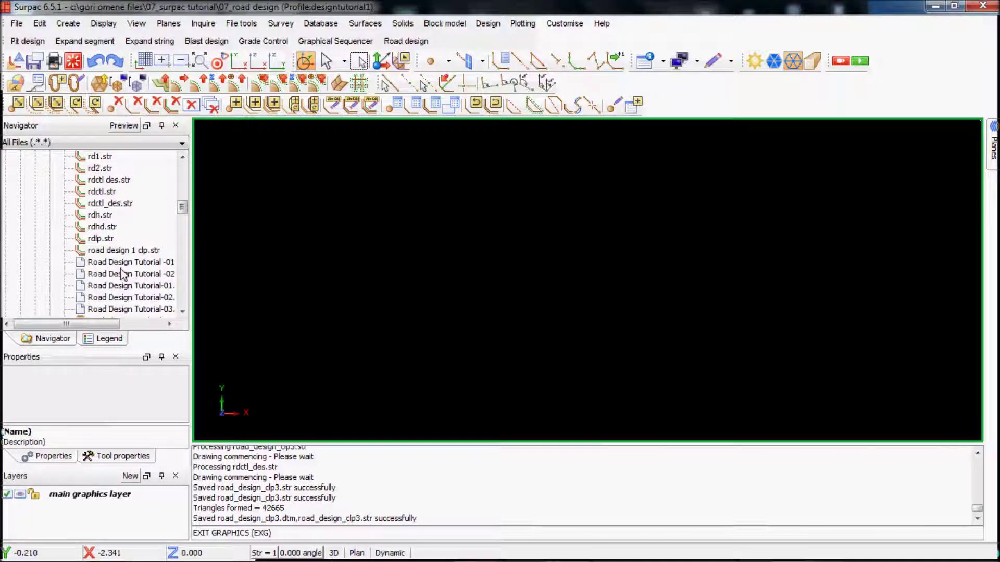
scroll(121, 274, down, 2)
scroll(117, 276, up, 3)
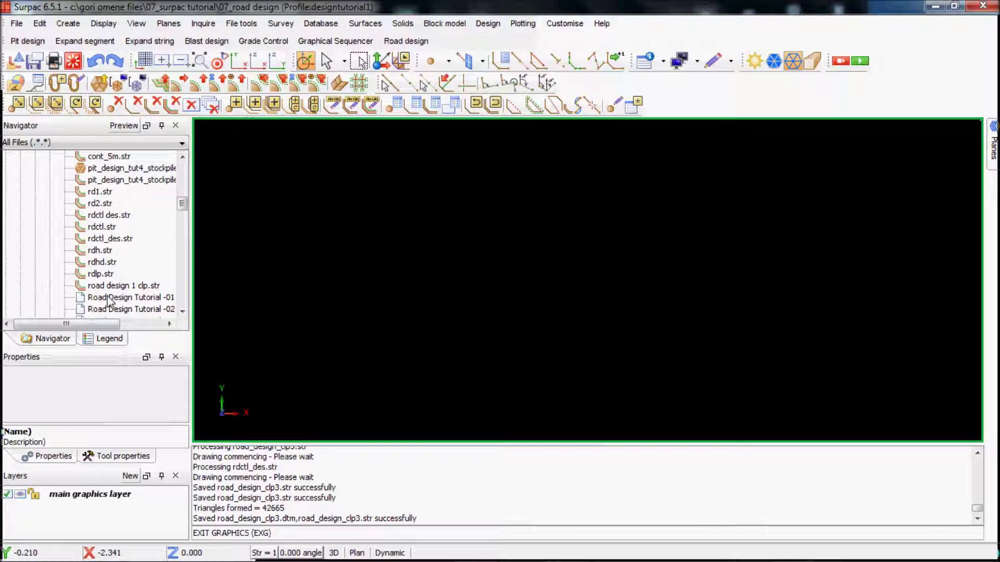
Load rdctl_des.str and triangulate it into a DTM with Object ID 1
drag(107, 241, 382, 250)
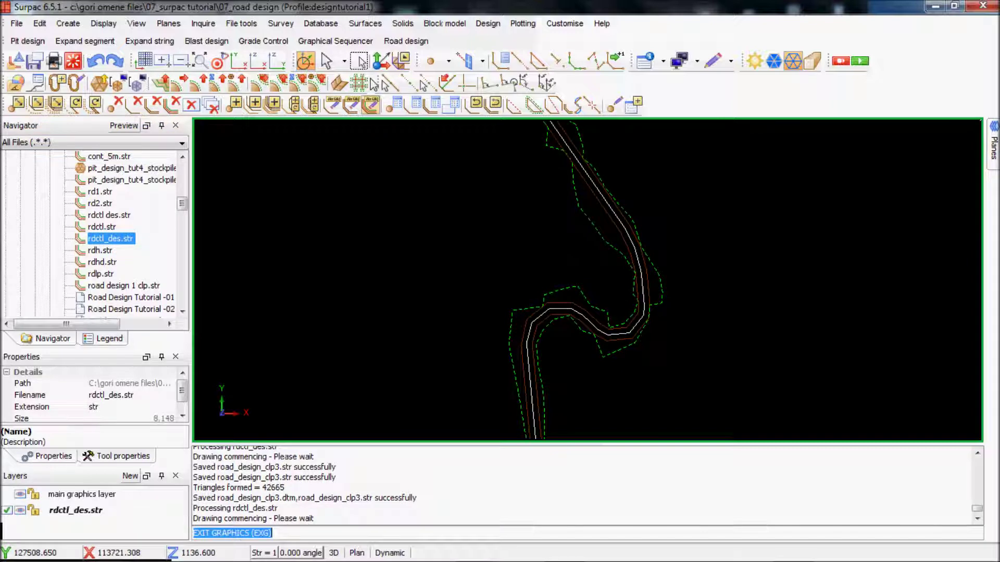
click(365, 23)
click(409, 40)
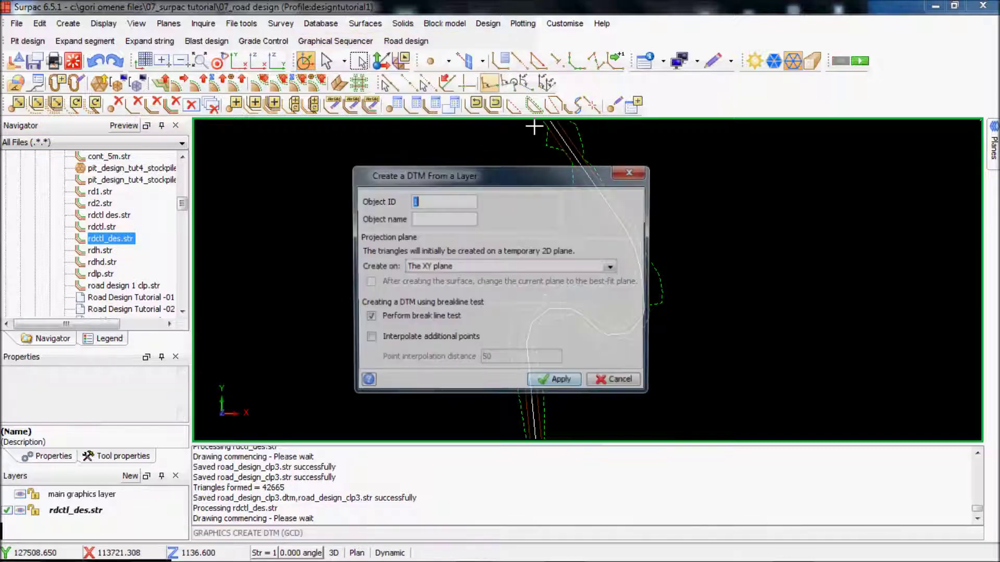
double_click(432, 206)
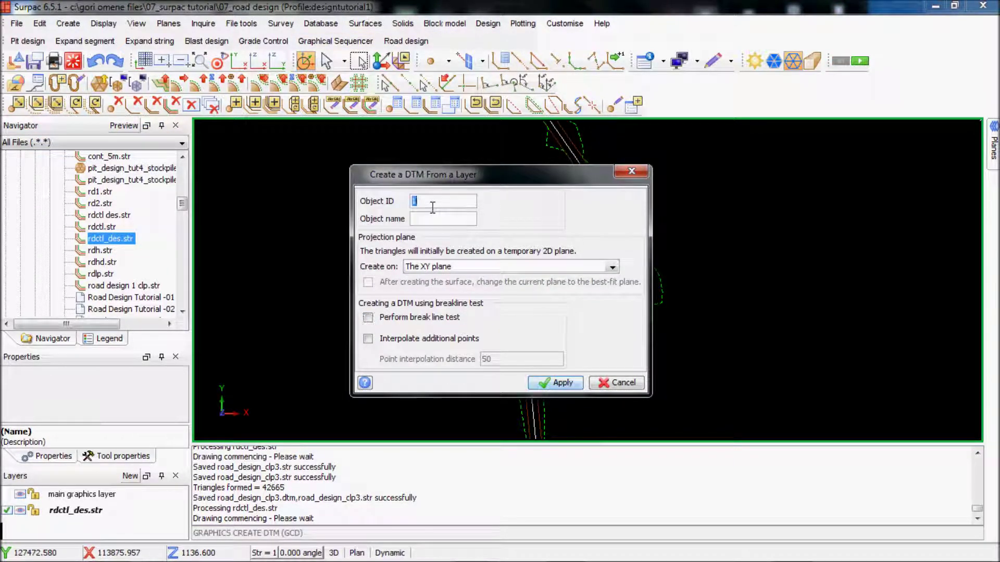
text(1)
click(553, 382)
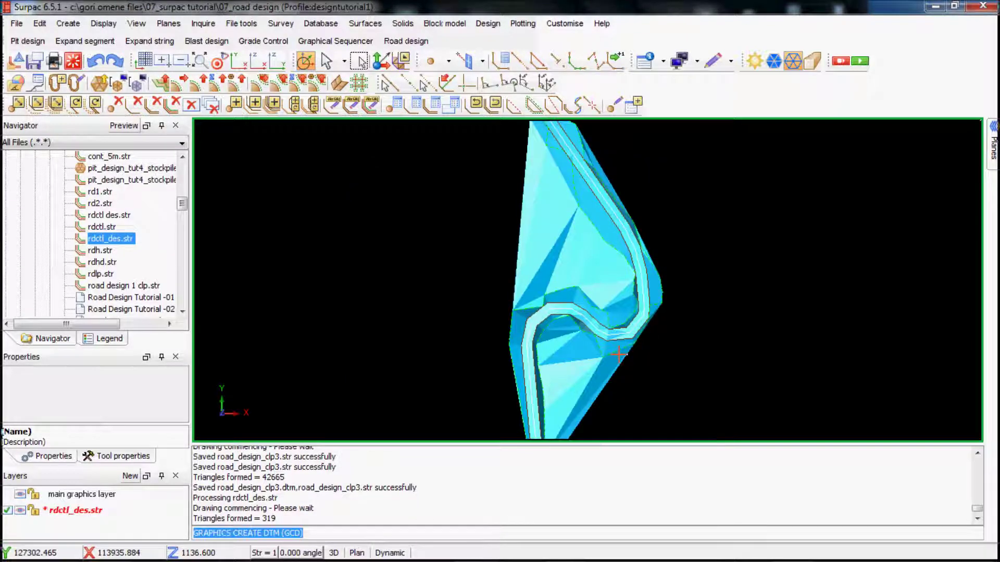
scroll(598, 370, up, 2)
Save the road-design DTM as rdctl_des.dtm, approving the overwrite of the existing file
click(35, 62)
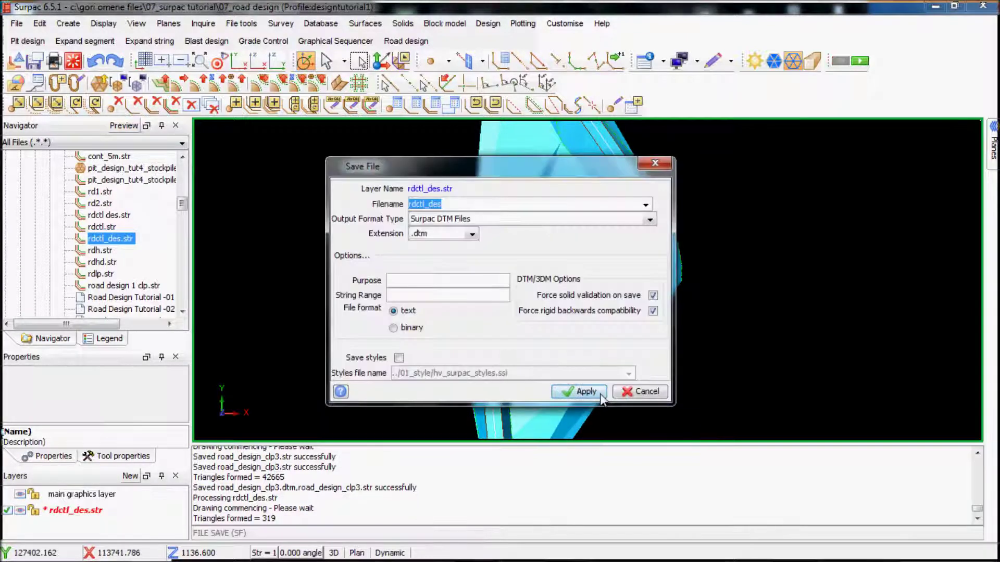
click(593, 394)
click(592, 394)
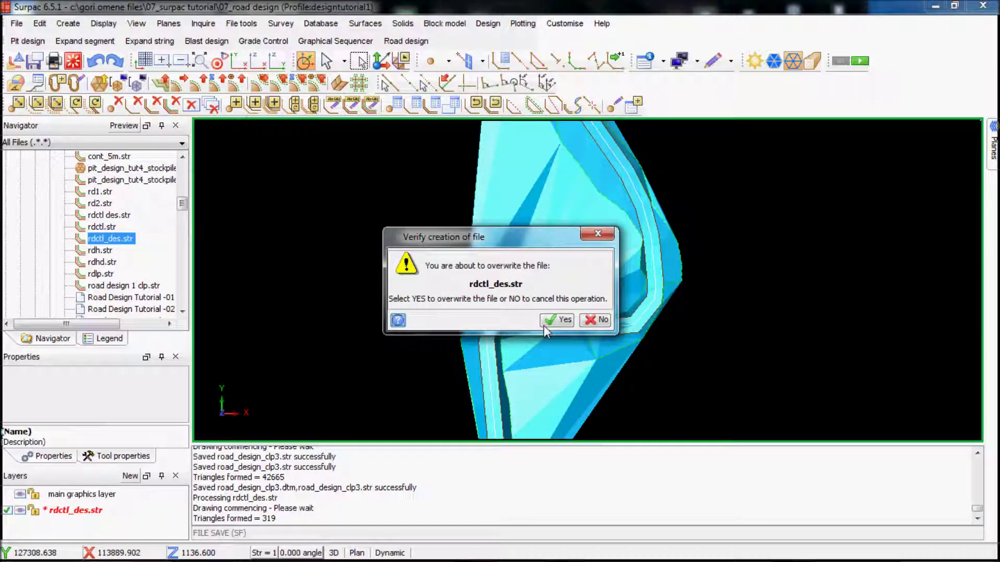
click(553, 319)
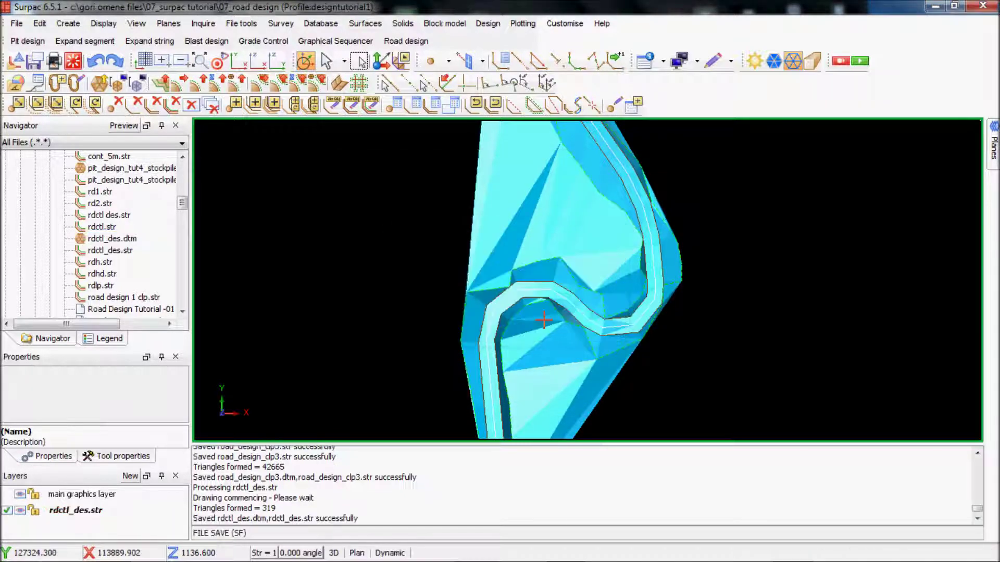
Clip the road DTM with its green dashed boundary string using Clip DTM with string, retaining inside triangles
click(99, 24)
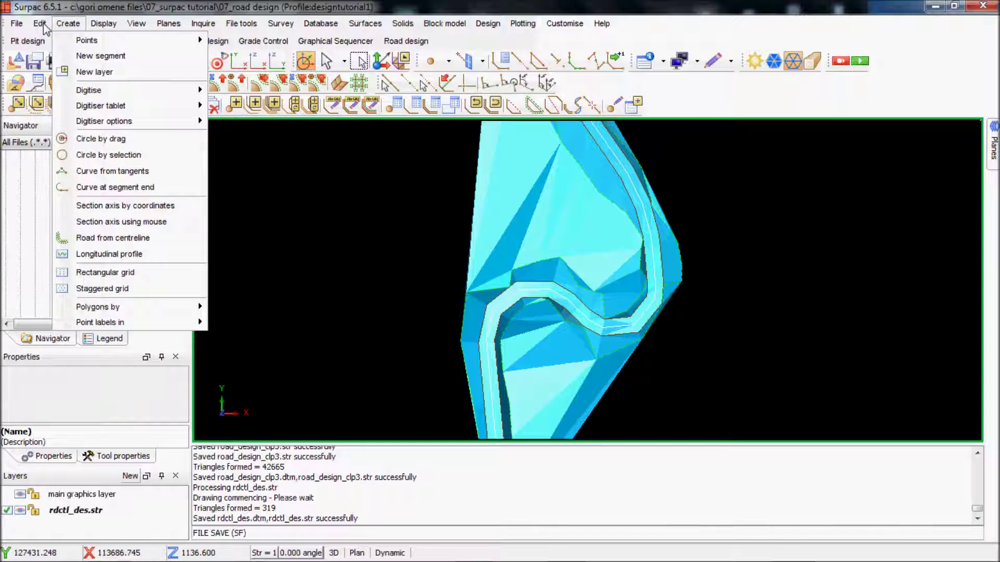
mouse_move(44, 26)
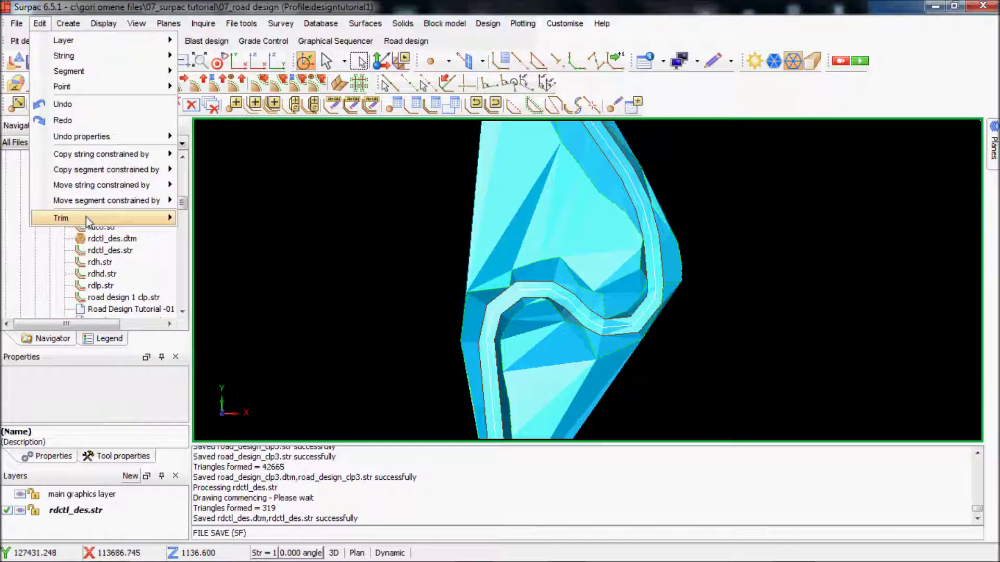
mouse_move(358, 33)
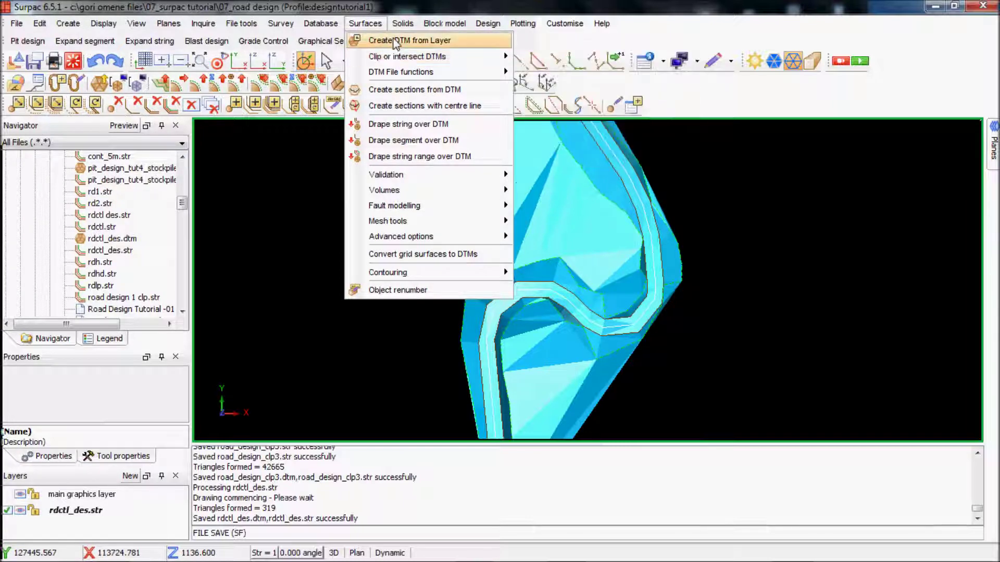
mouse_move(394, 68)
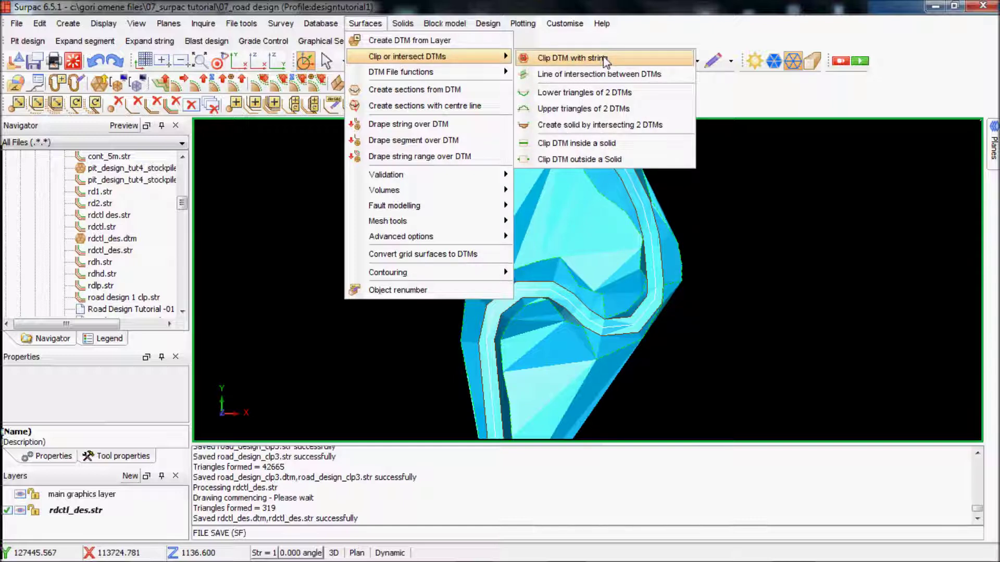
click(604, 59)
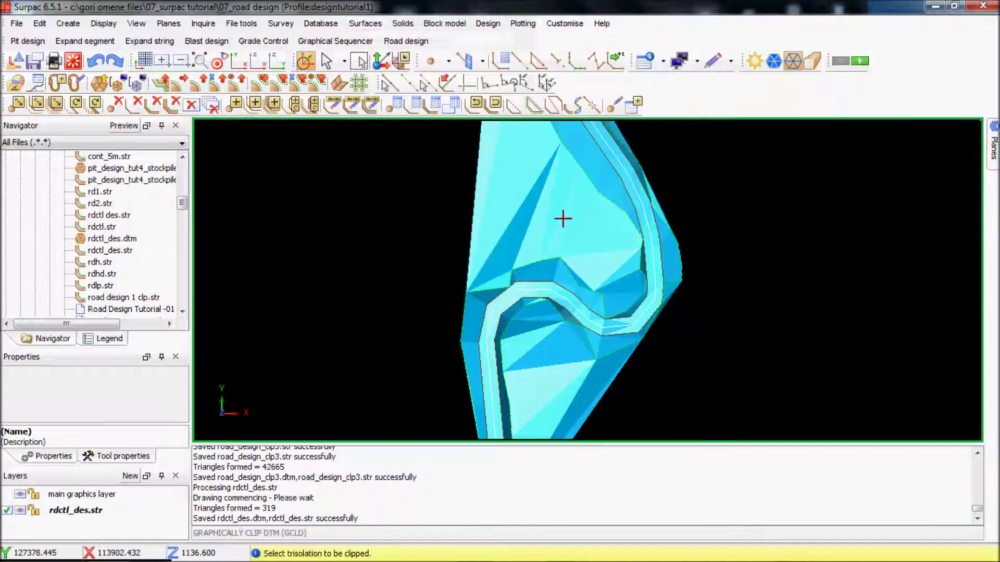
click(560, 265)
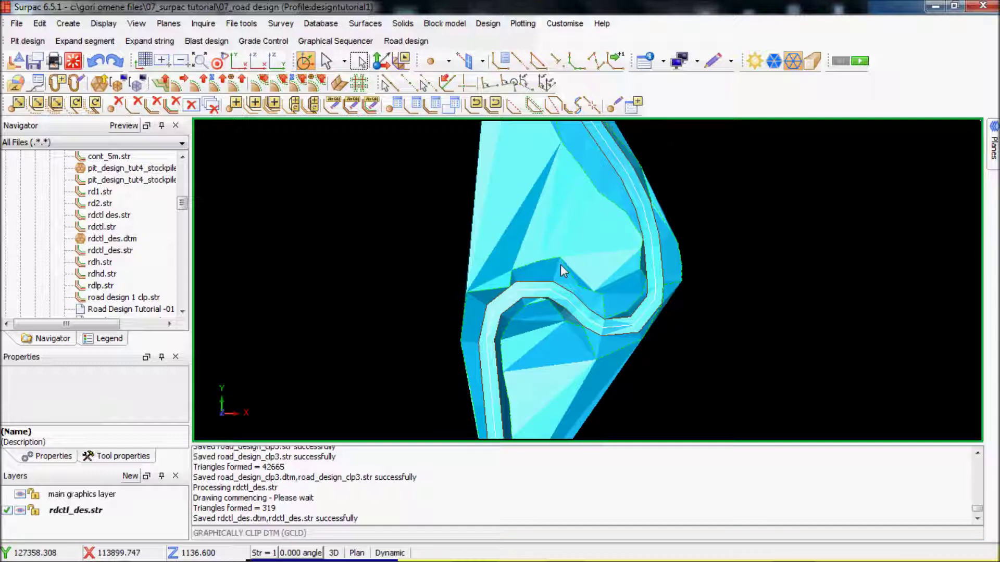
click(534, 375)
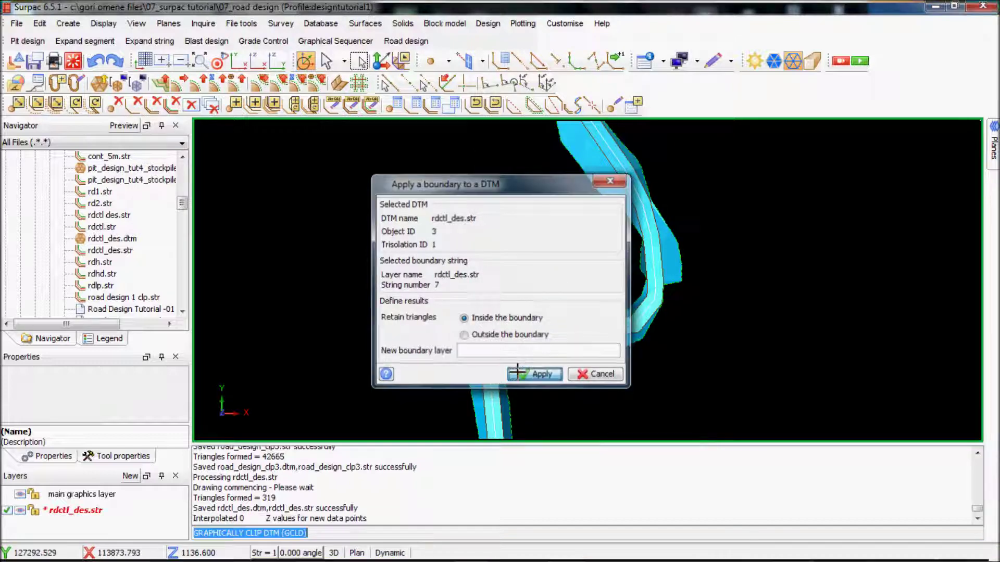
scroll(593, 293, up, 6)
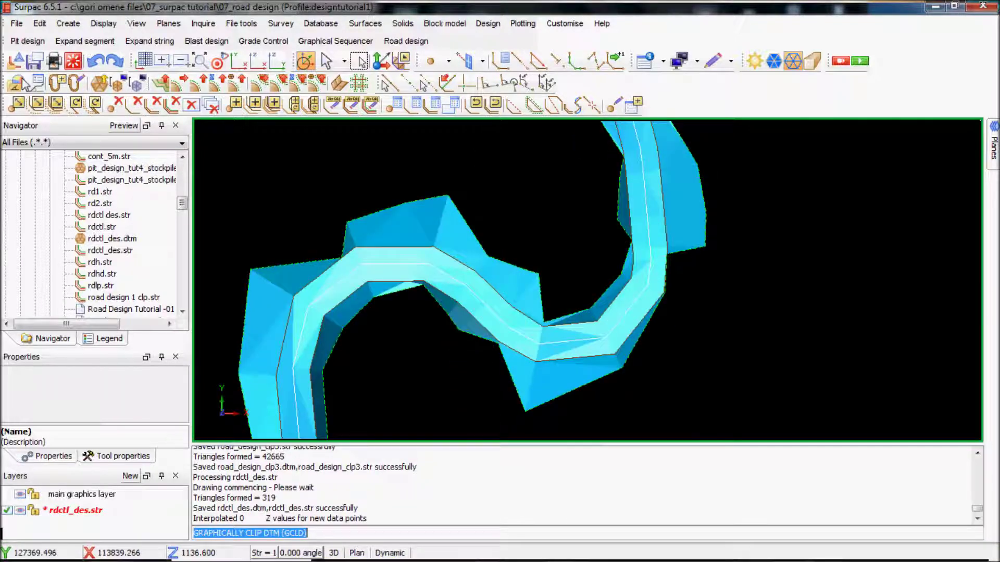
Resave the clipped surface over rdctl_des.dtm and rdctl_des.str, approving the overwrite
click(34, 61)
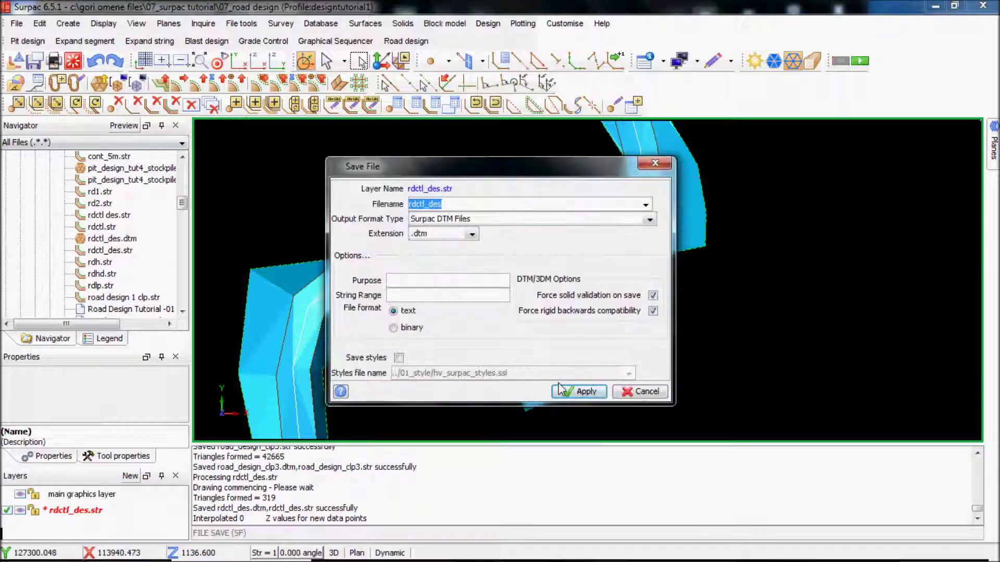
click(573, 388)
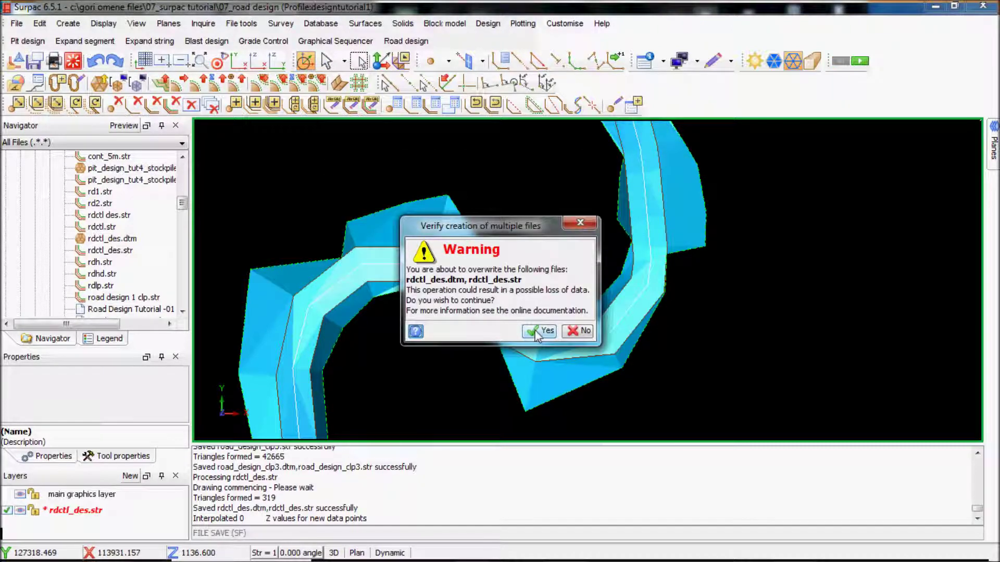
click(538, 336)
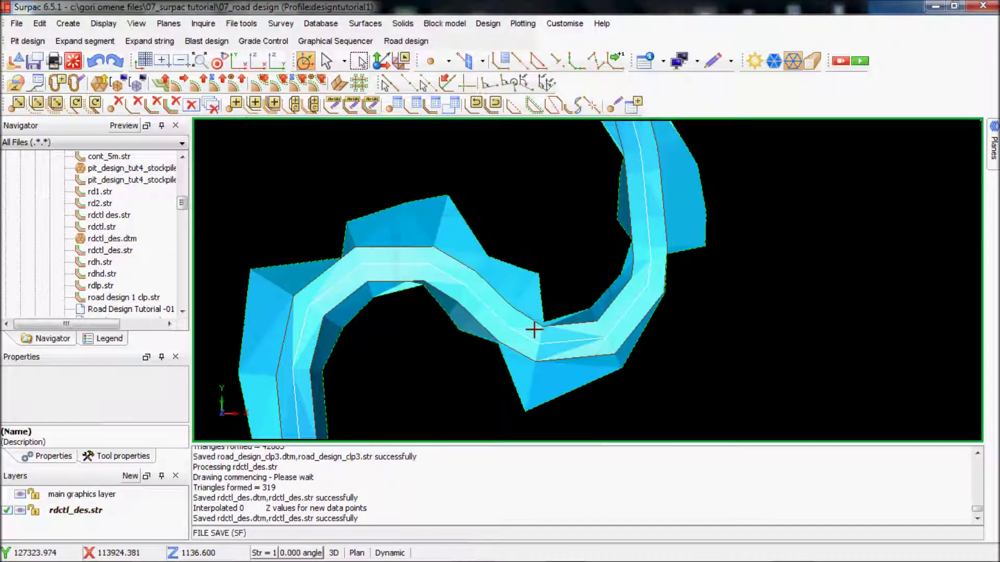
scroll(135, 282, down, 3)
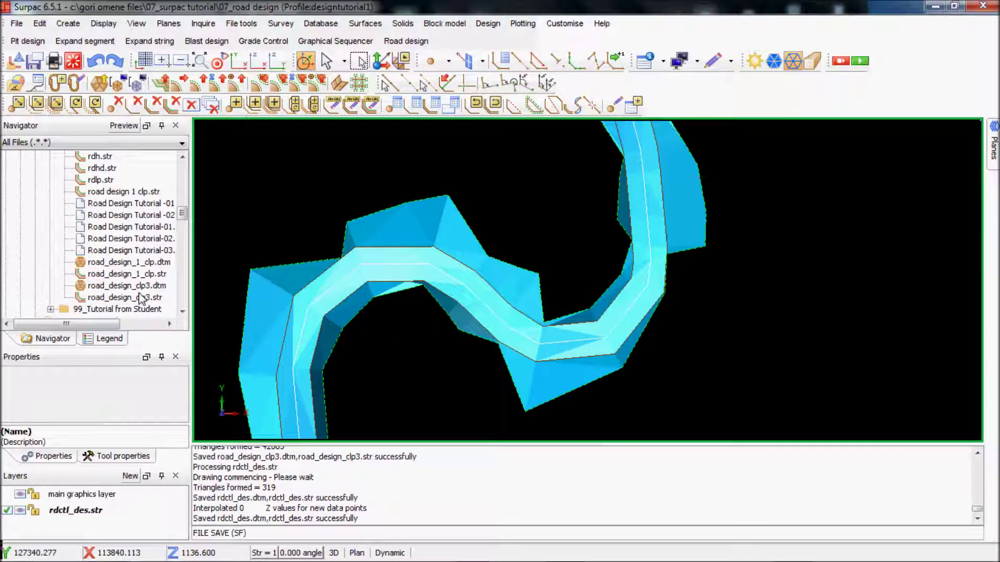
Load road_design_clp3.dtm into the graphics window and tilt to an oblique view of pit and road
click(139, 286)
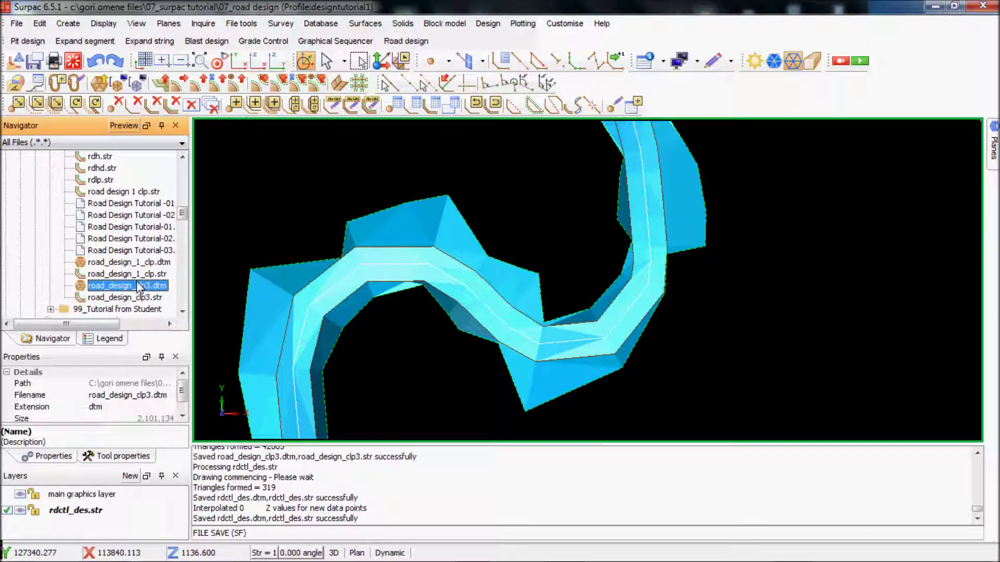
drag(140, 288, 551, 300)
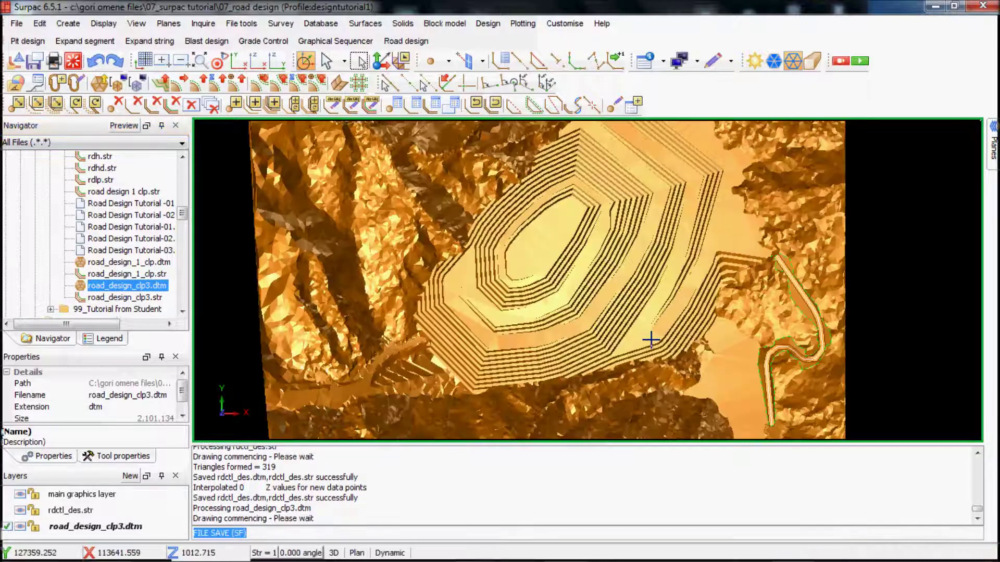
middle_drag(650, 341, 489, 313)
scroll(427, 274, up, 2)
scroll(427, 274, down, 5)
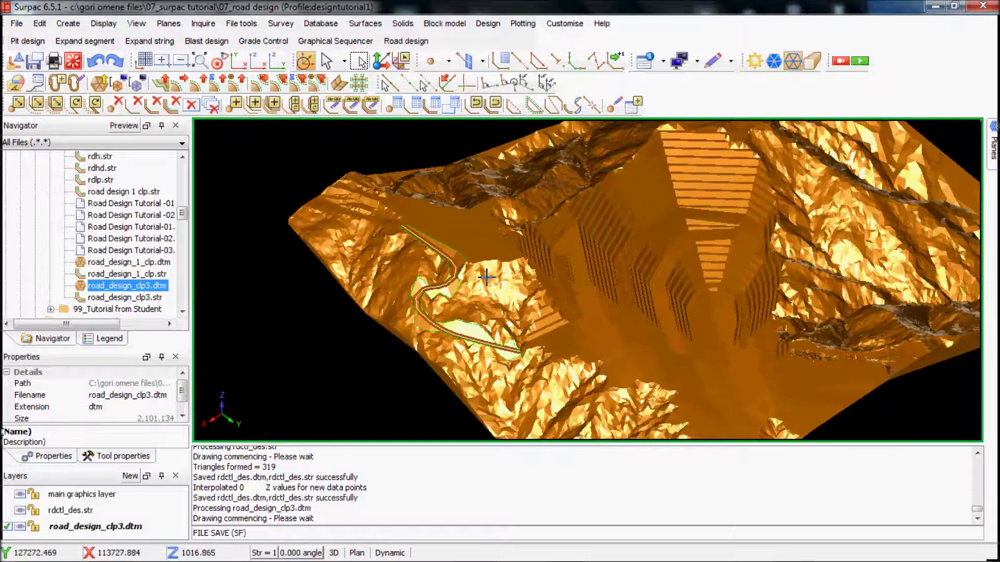
scroll(468, 279, up, 1)
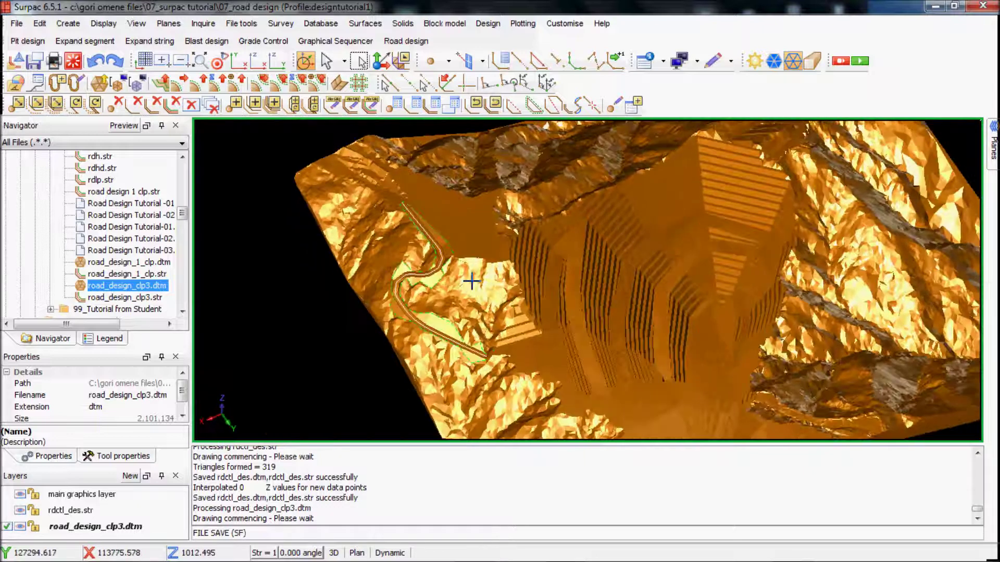
Hide the road_design_clp3.dtm terrain layer so only the road remains, and view it from another angle
click(26, 526)
click(26, 526)
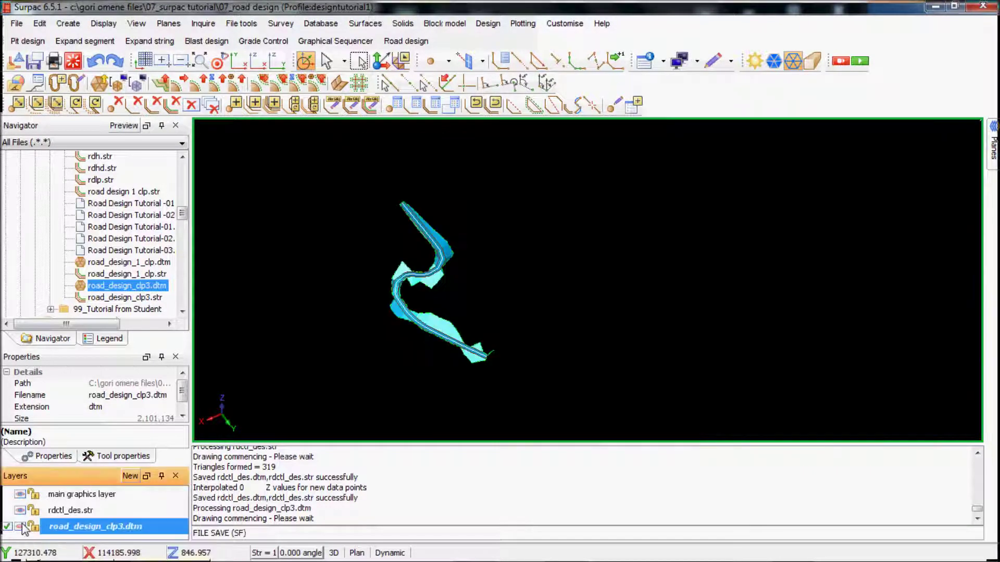
click(26, 527)
click(26, 526)
drag(479, 380, 595, 337)
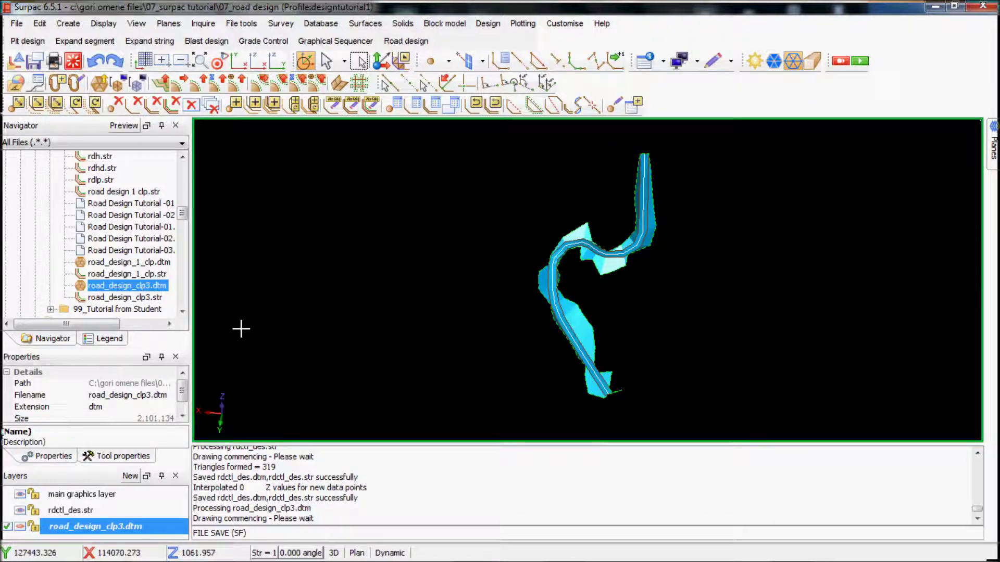